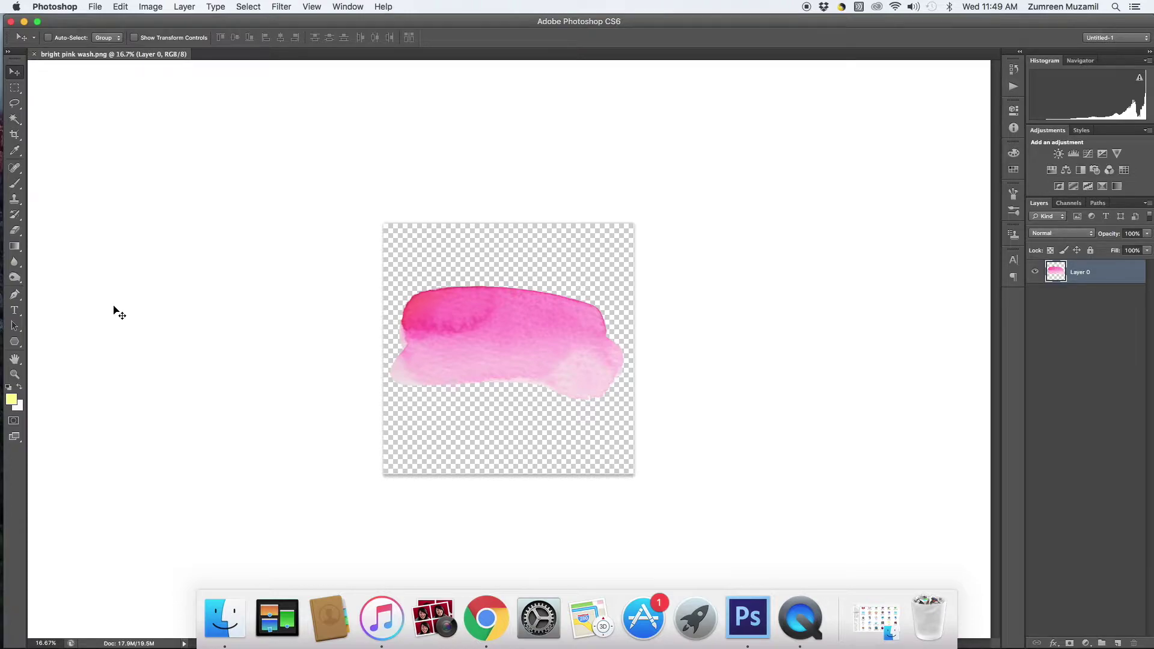
Create a new 1100 × 150 px document at 300 ppi.
click(95, 7)
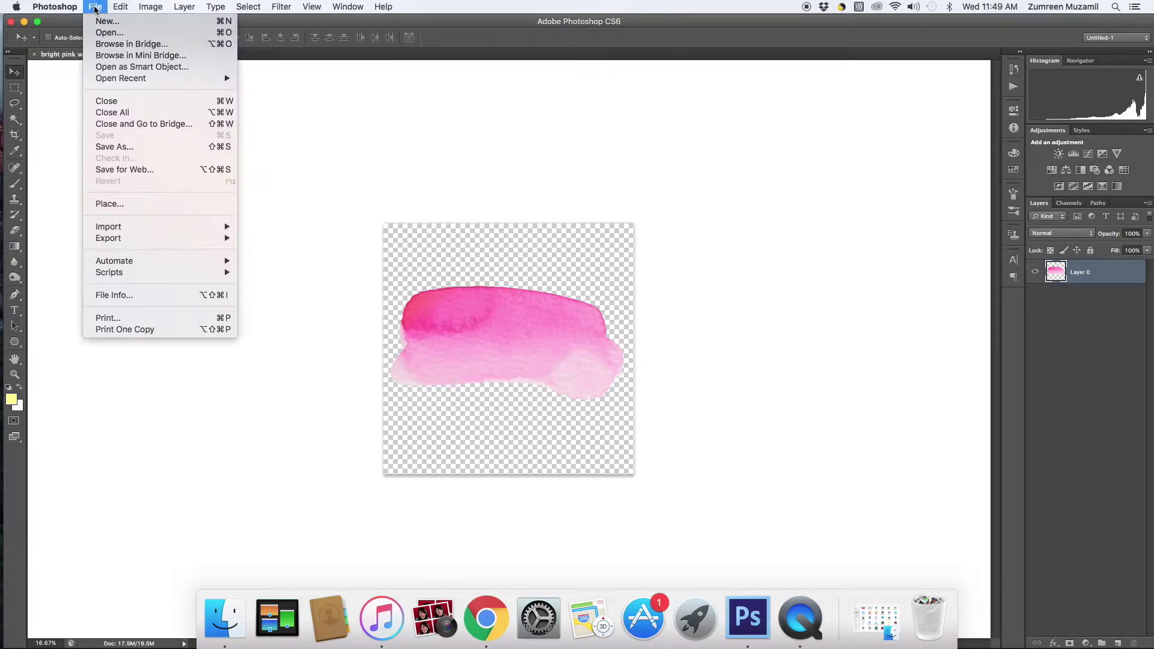
click(107, 22)
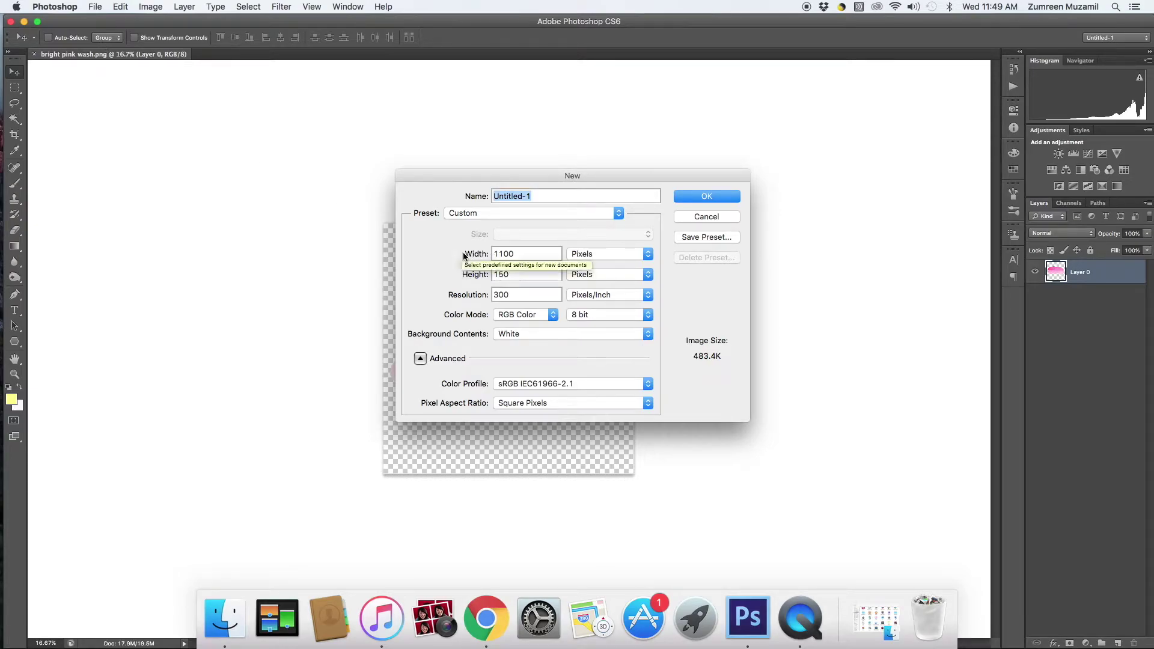
click(702, 197)
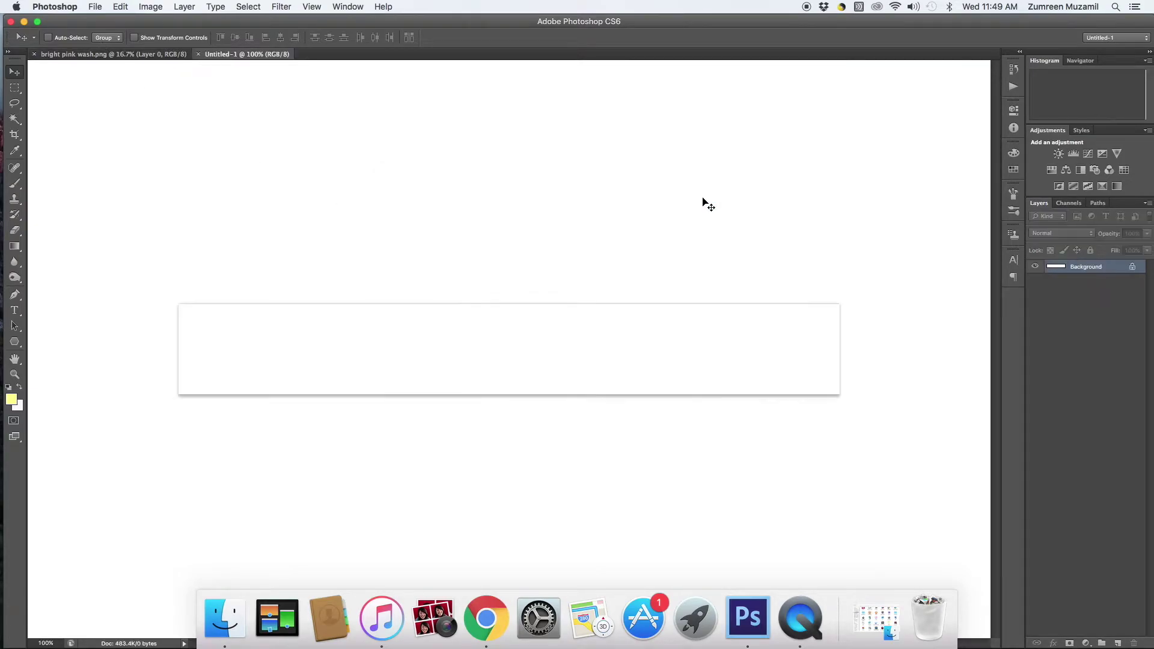
Add 'Inkstruck Studio' in FC_Blushing Bride, colour 202020, and centre it on the header.
key(t)
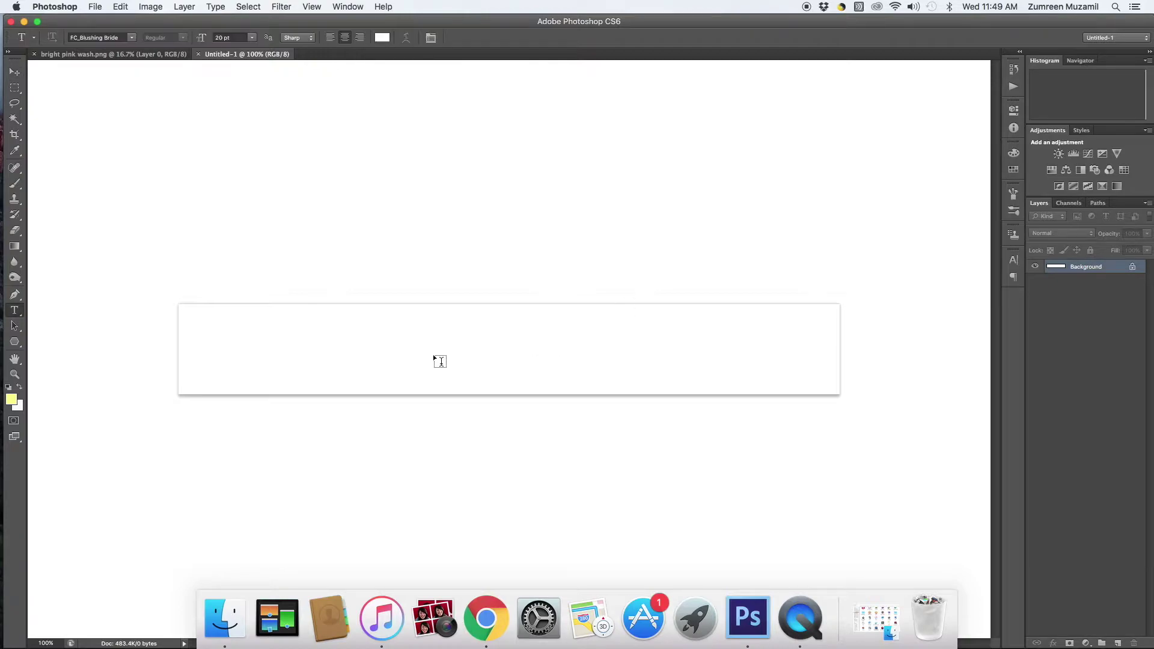
click(433, 353)
text(_____________________)
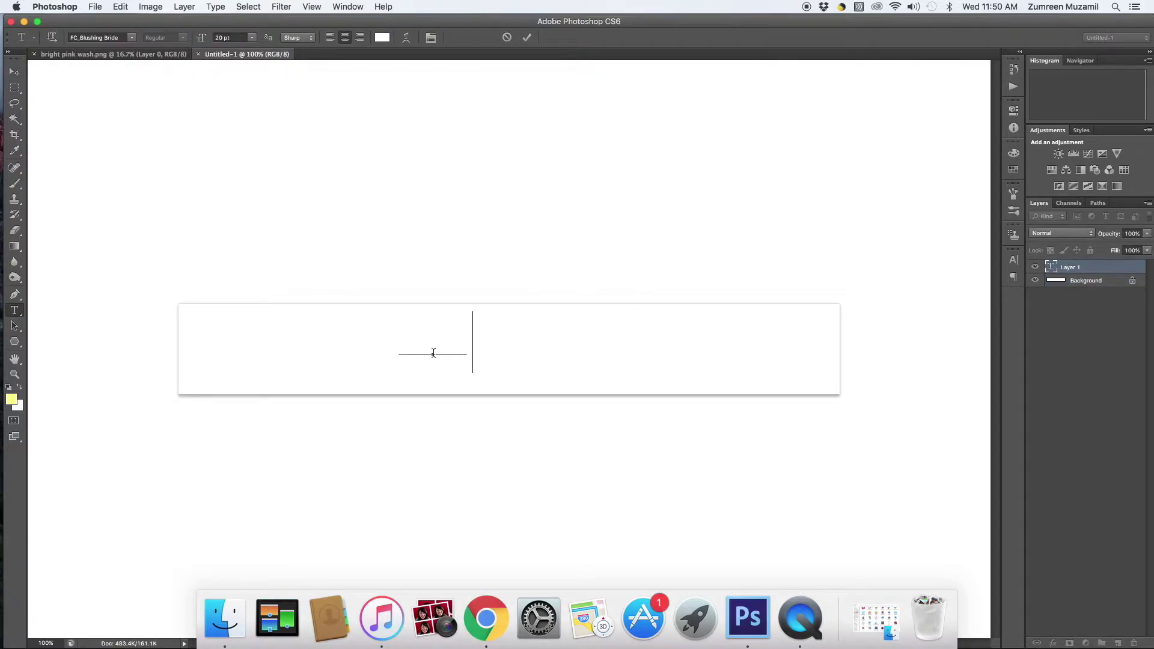
text(_________)
double_click(433, 353)
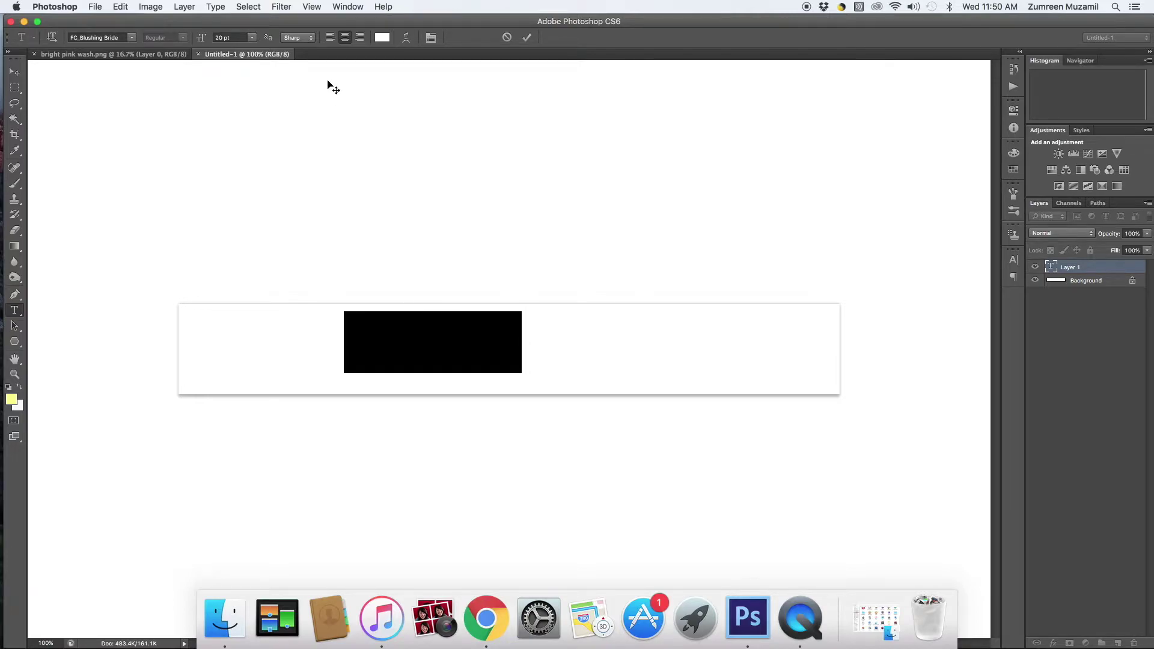
click(382, 37)
click(808, 395)
click(1087, 255)
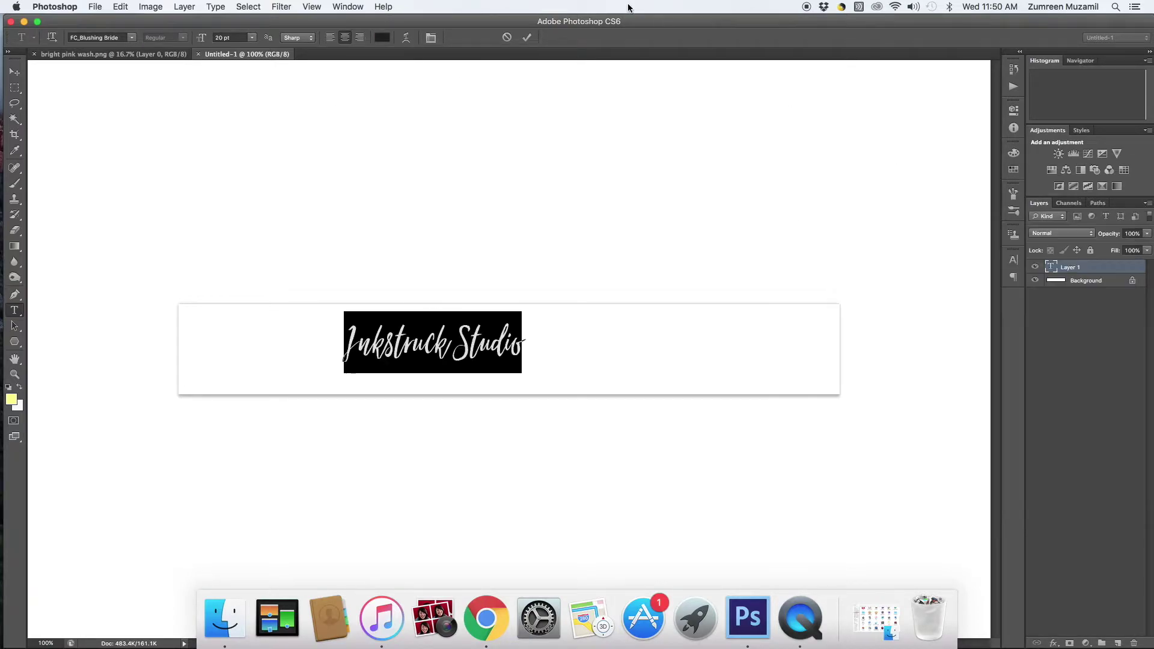
click(526, 38)
key(v)
drag(514, 337, 584, 337)
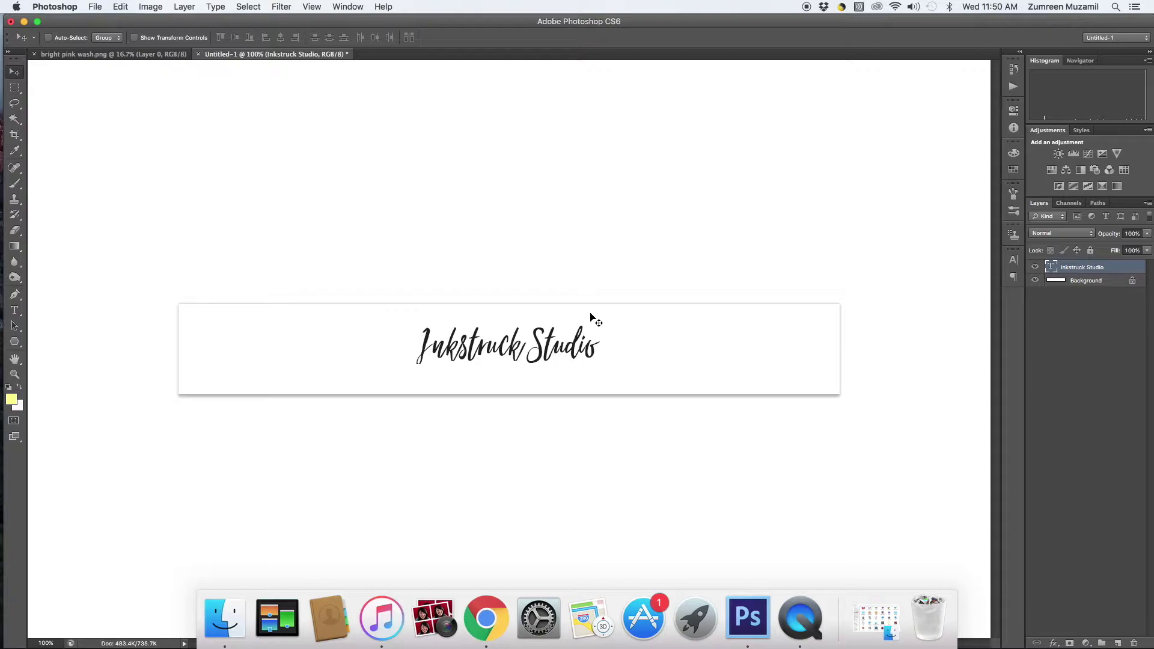
Drag the wash from bright pink wash.png into Untitled-1 and scale it to about 18.5%.
click(76, 54)
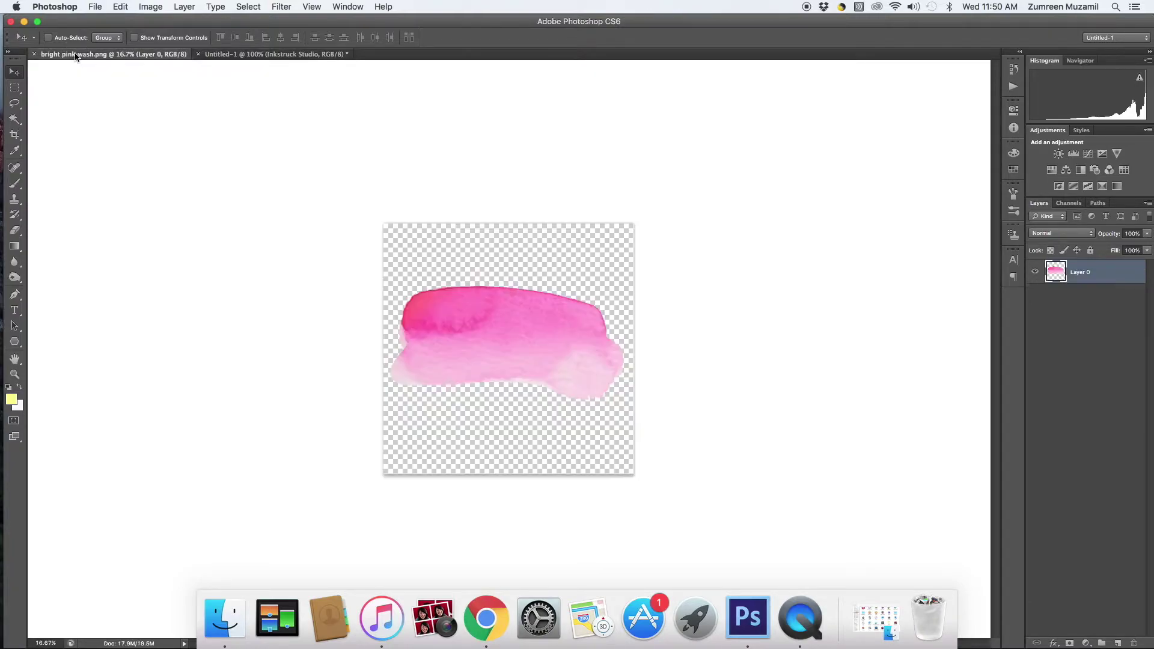
mouse_move(500, 327)
mouse_down()
mouse_move(302, 200)
mouse_move(247, 57)
mouse_move(391, 244)
mouse_move(494, 344)
mouse_up()
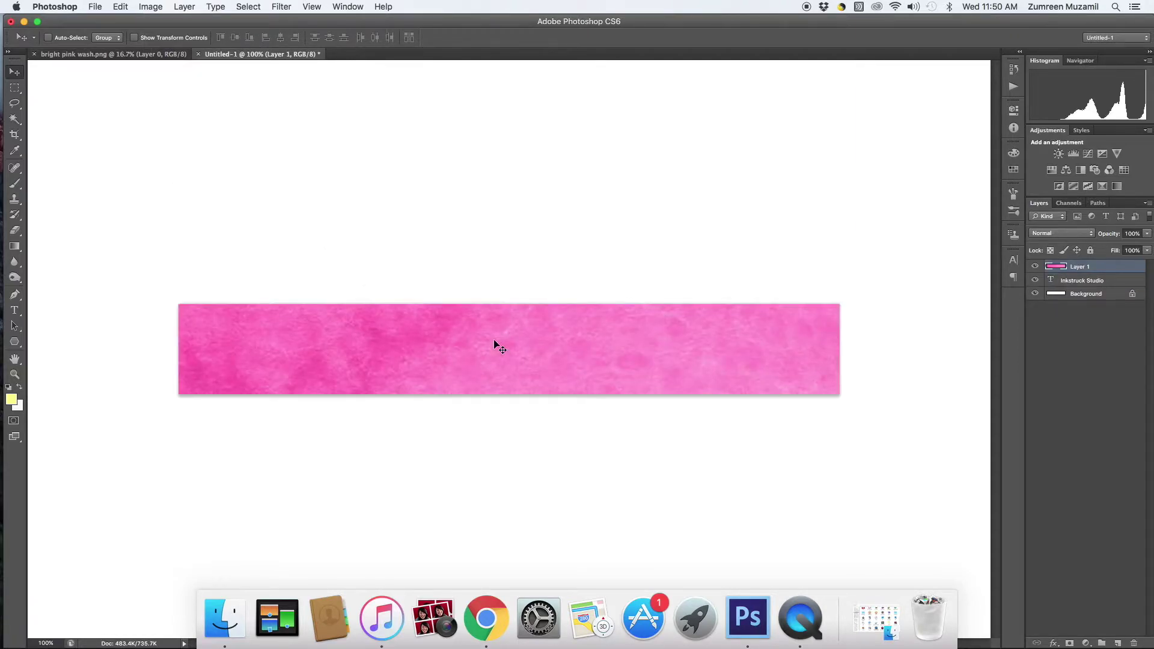
key(super+minus)
key(super+minus)
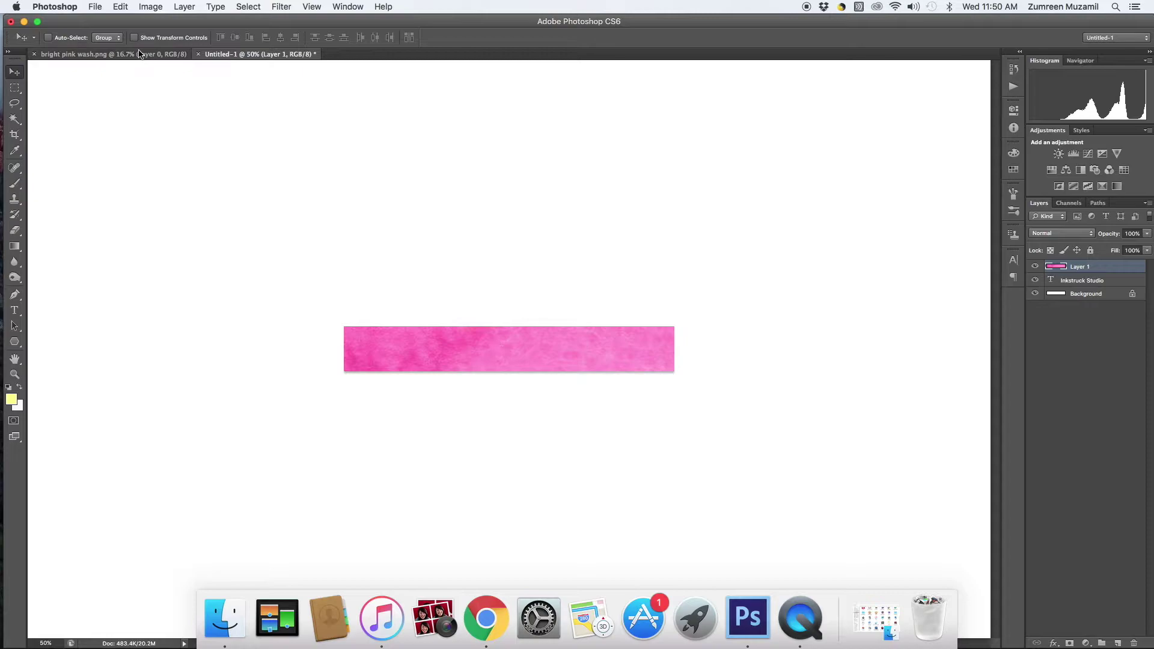
click(140, 37)
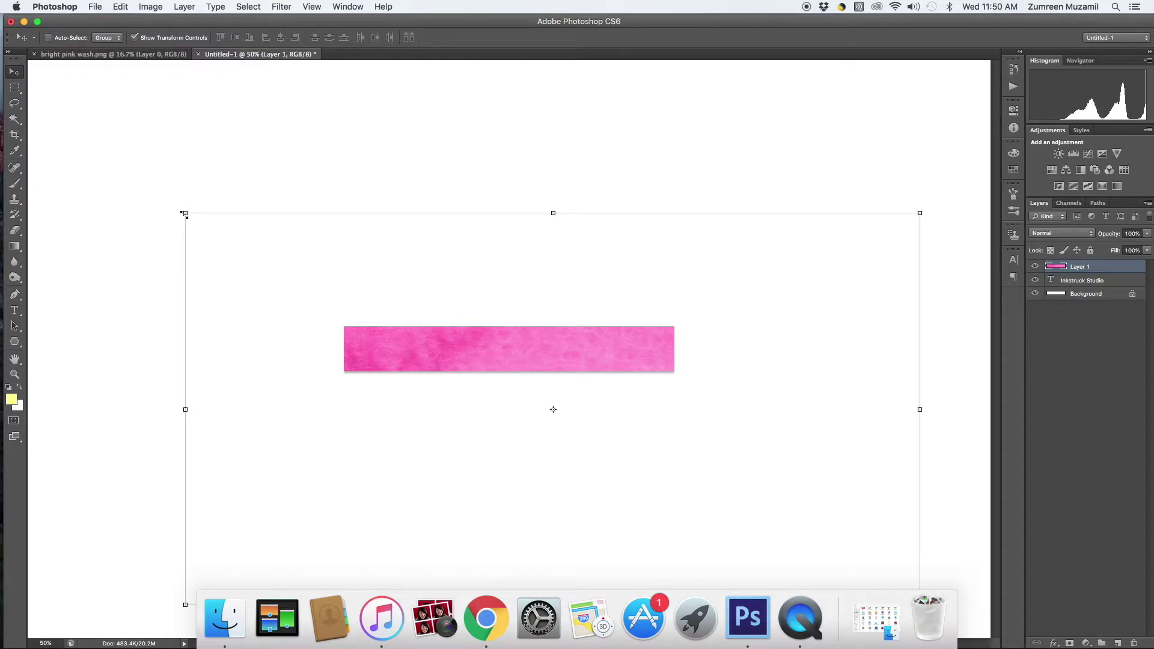
drag(185, 213, 411, 310)
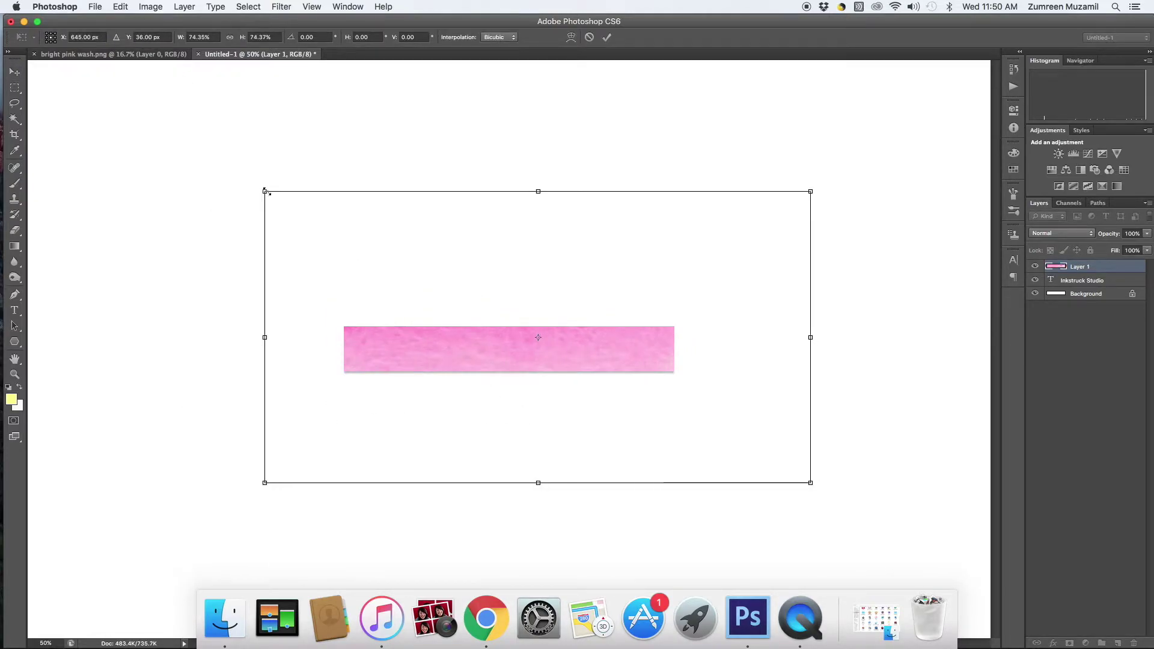
drag(266, 191, 674, 391)
drag(389, 283, 425, 318)
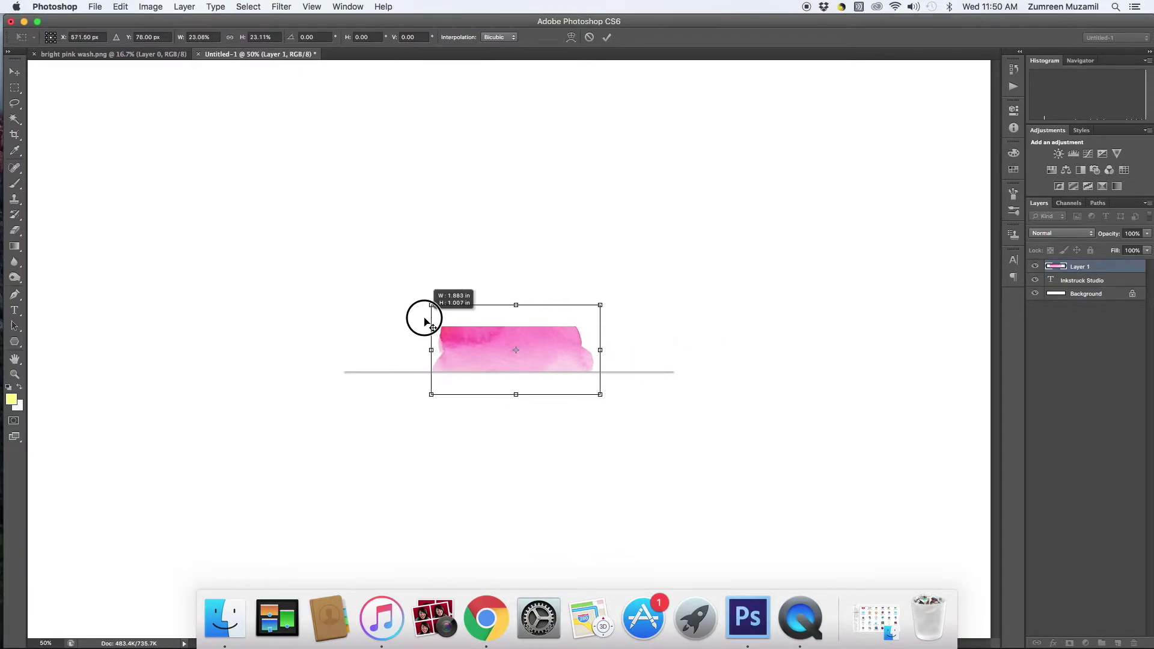
drag(599, 305, 565, 354)
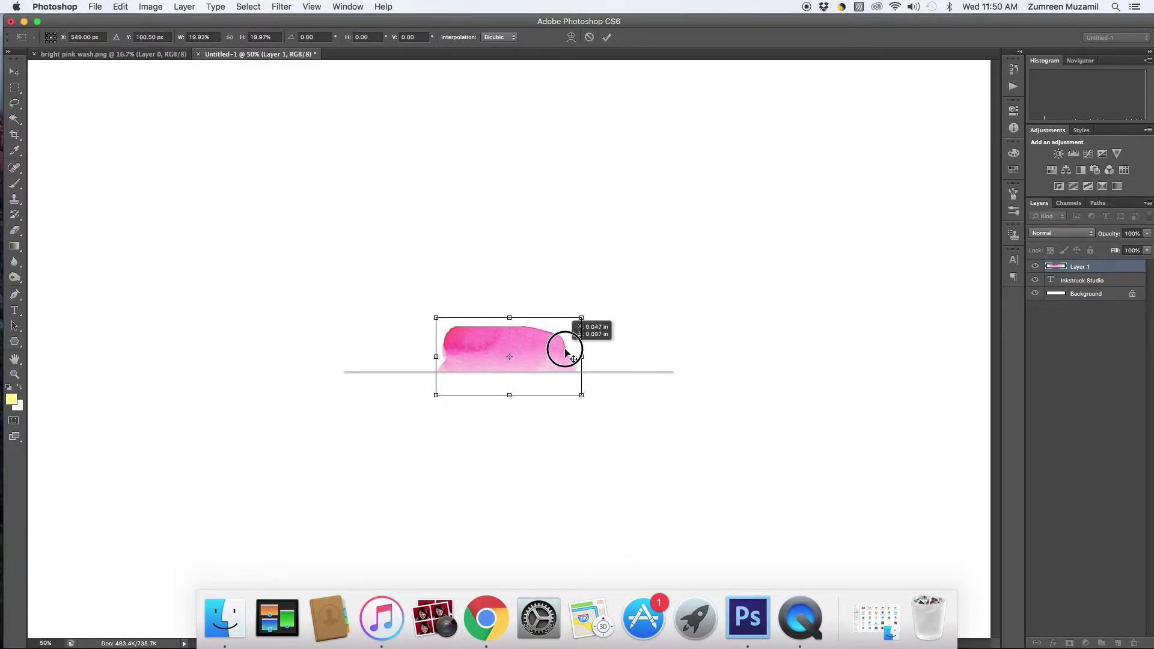
drag(581, 395, 570, 389)
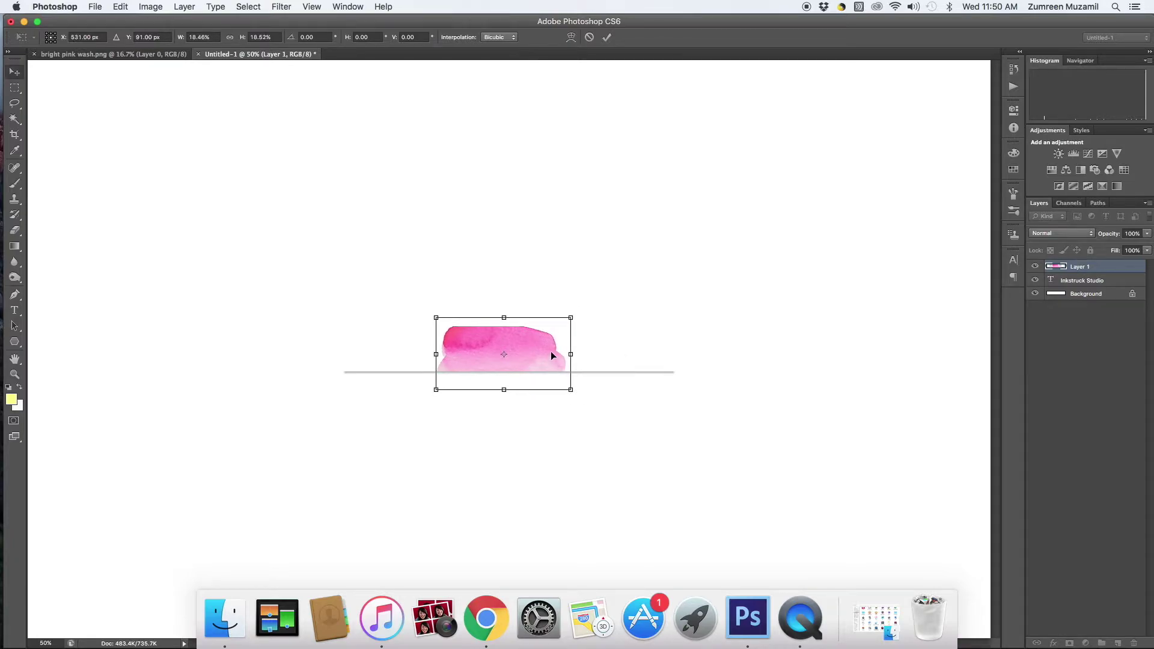
key(Return)
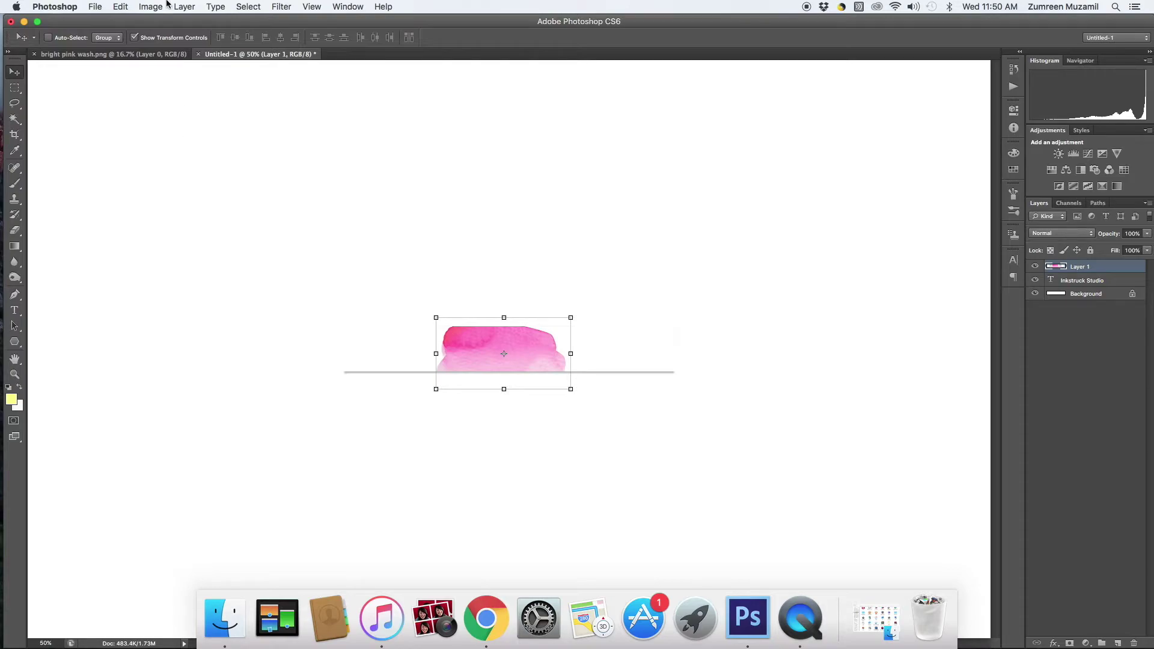
Open the Layer menu with the pink wash Layer 1 selected.
click(184, 7)
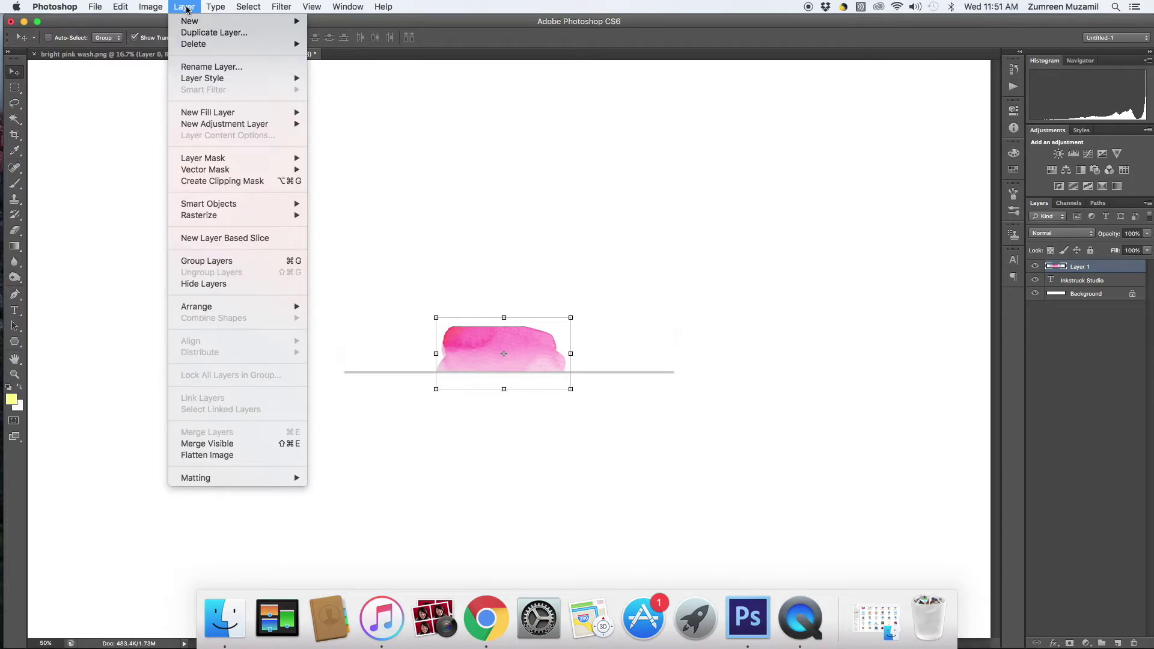
Clip the pink wash into the Inkstruck Studio text and enlarge it to about 144%.
click(225, 183)
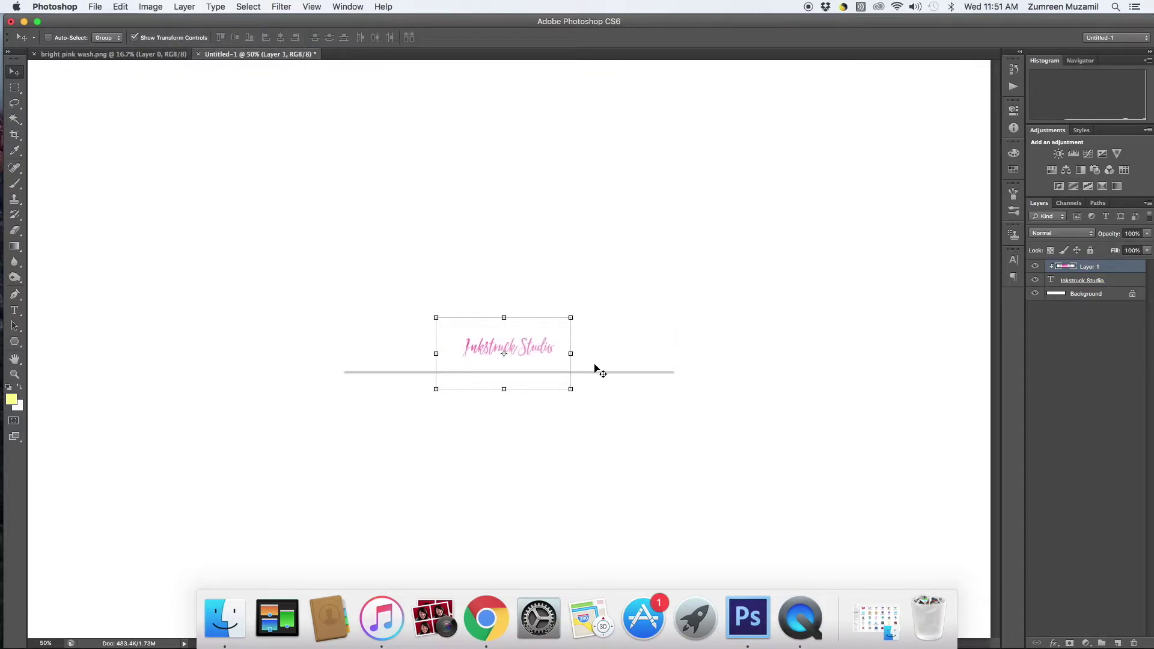
key(super+1)
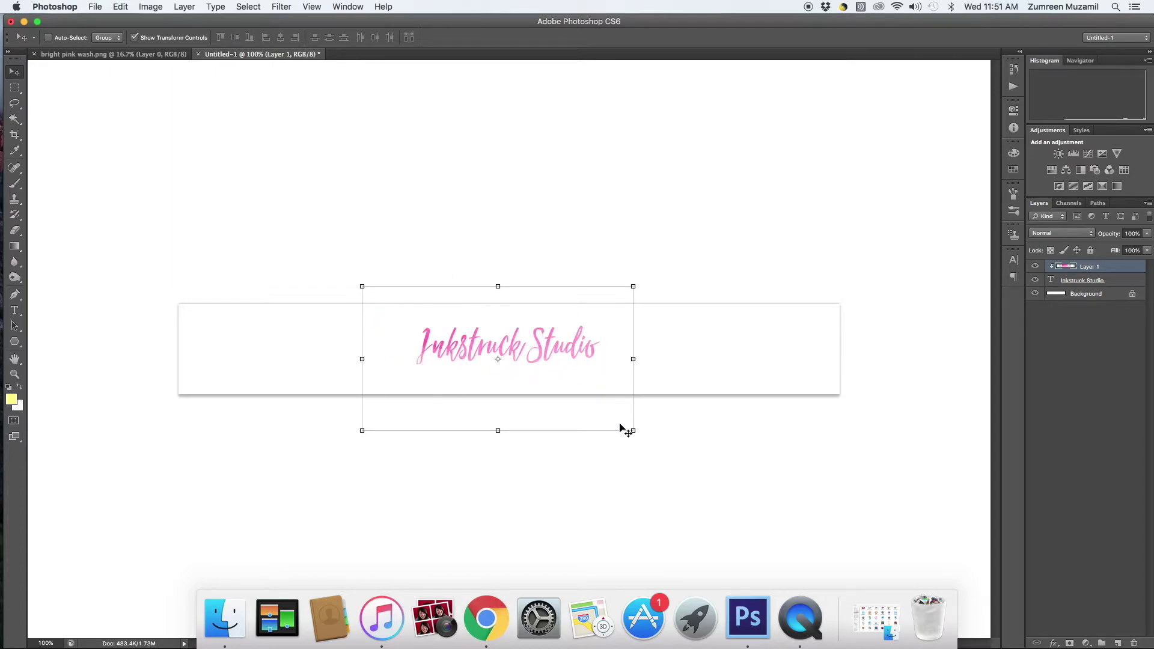
drag(631, 429, 706, 514)
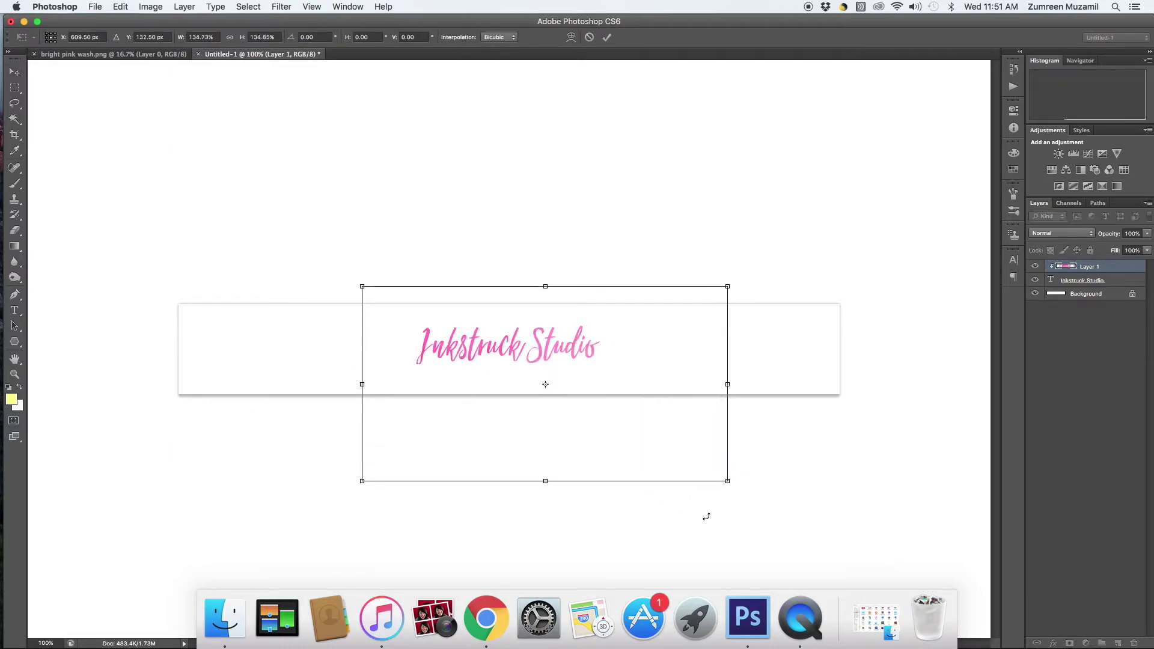
key(Return)
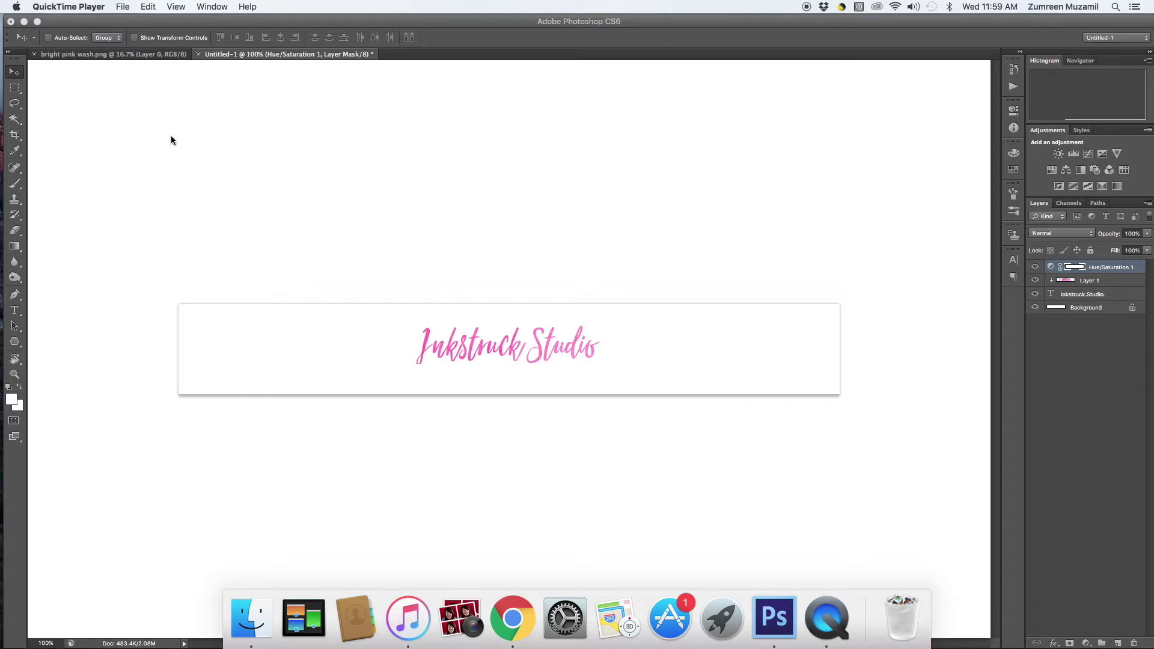
Create a second 1100 × 150 px header document.
click(171, 140)
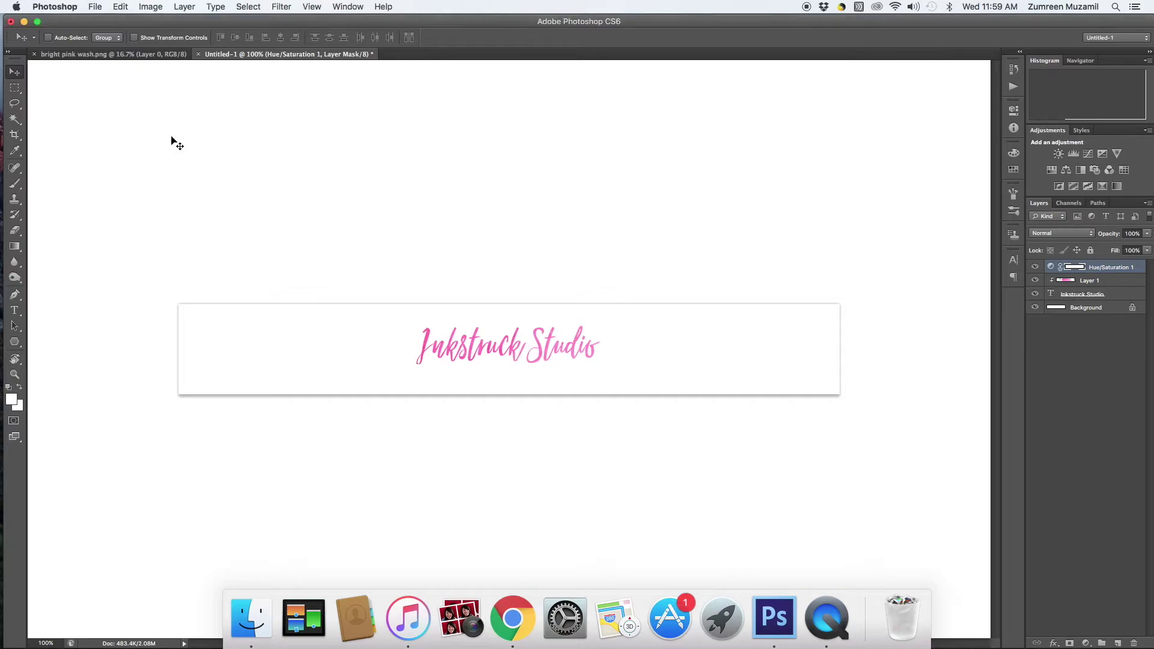
click(96, 6)
click(104, 23)
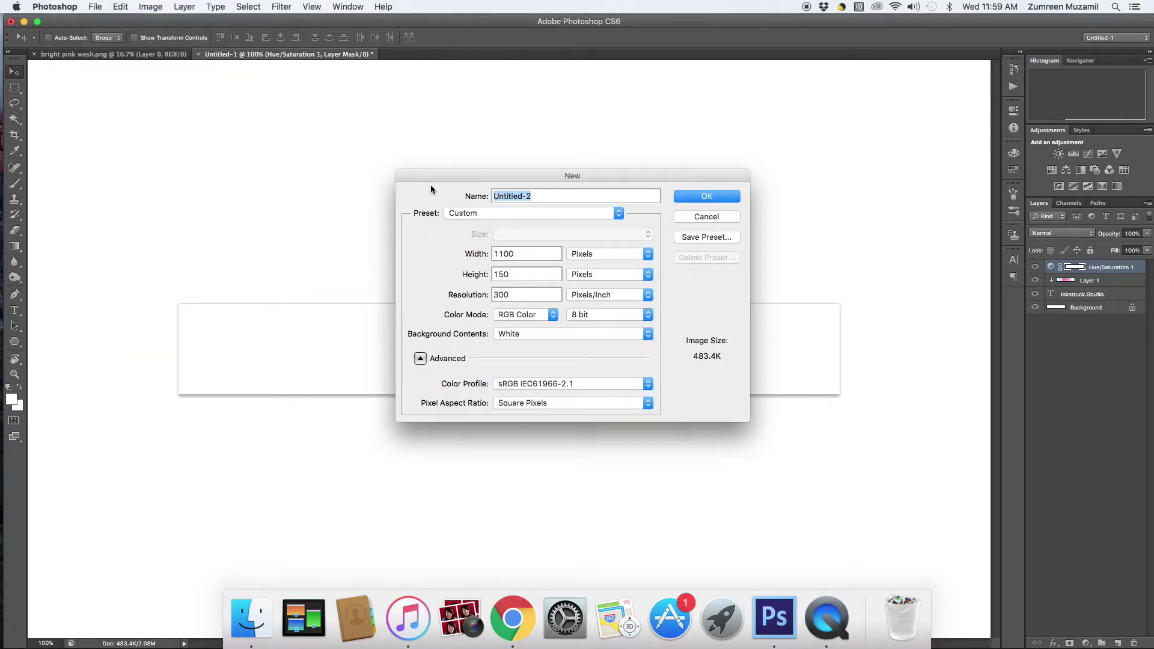
click(702, 197)
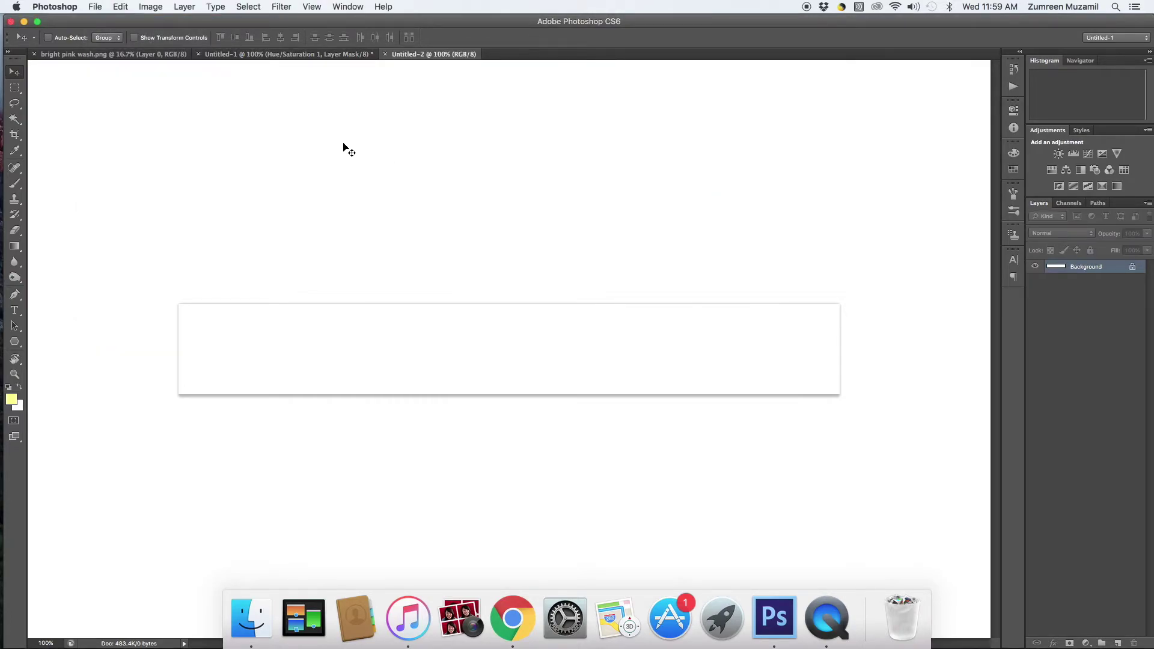
Add dark grey 'Inkstruck Studio' text and centre it on the new header.
key(t)
click(424, 343)
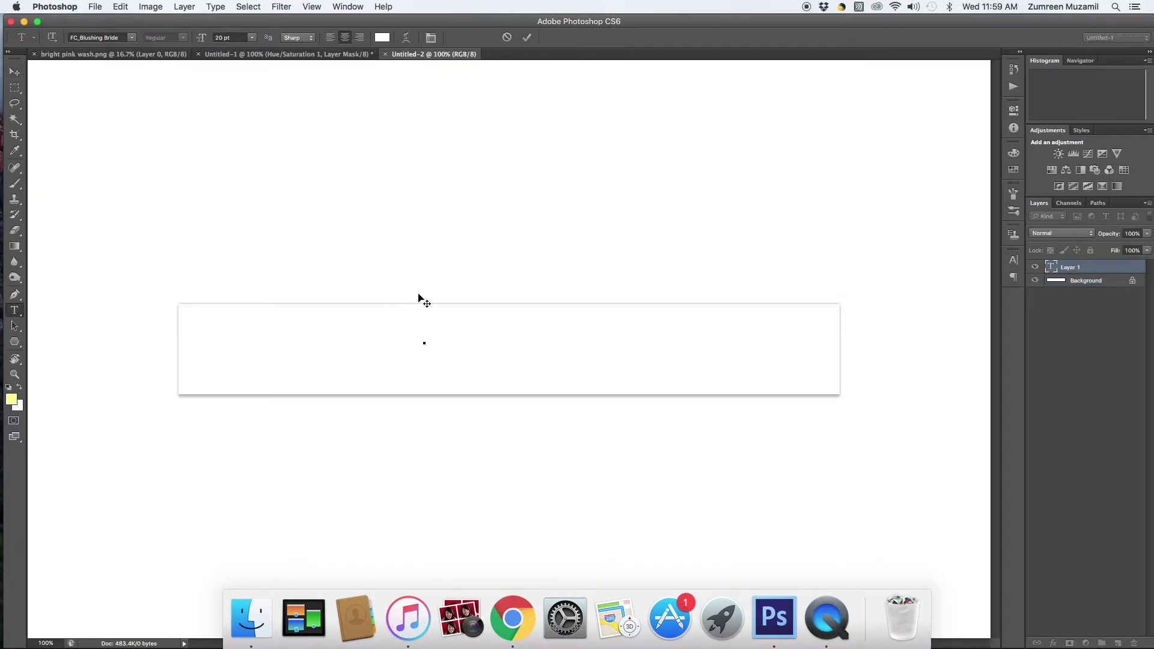
click(386, 40)
click(772, 355)
click(1069, 252)
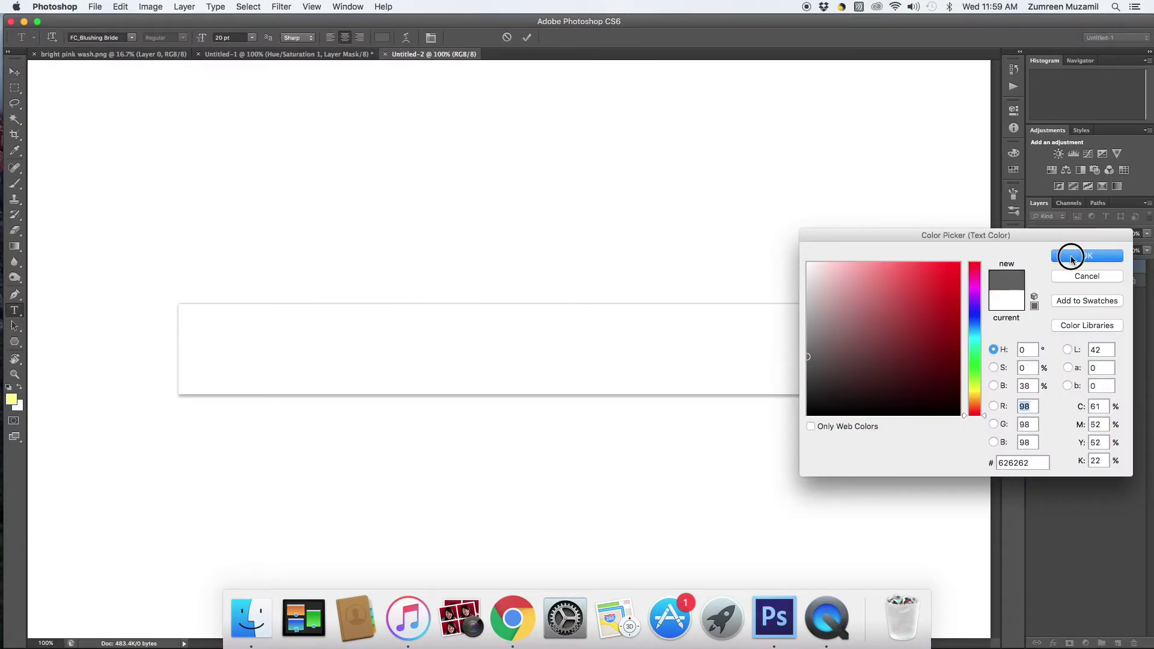
text(Inkst)
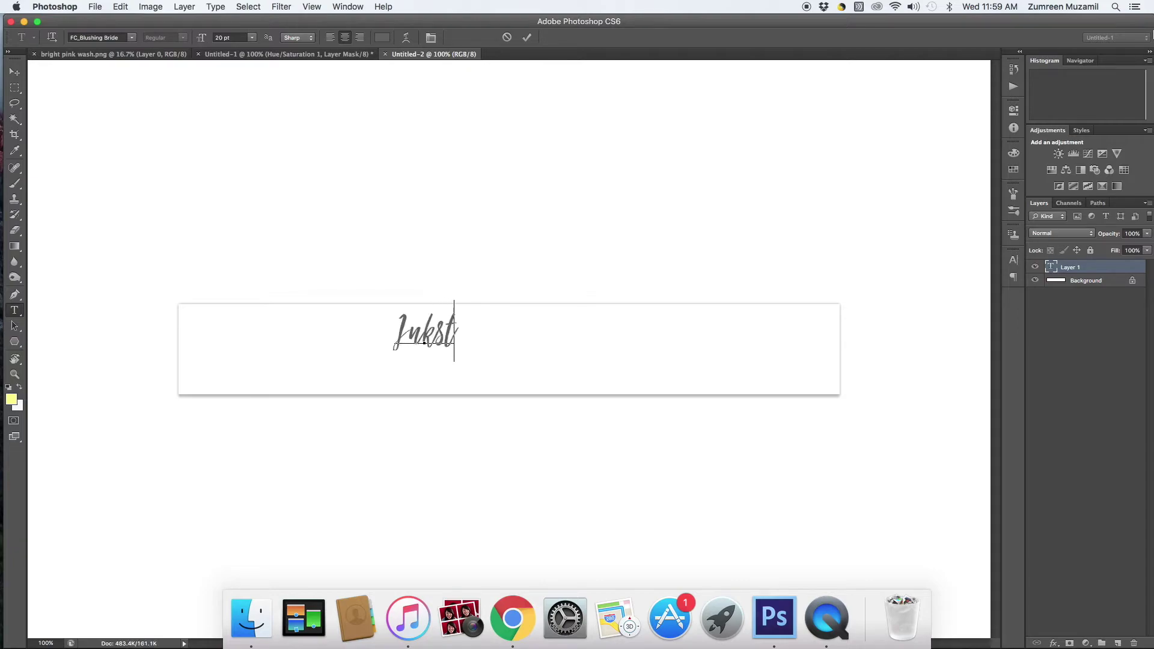
text(ruck Studio)
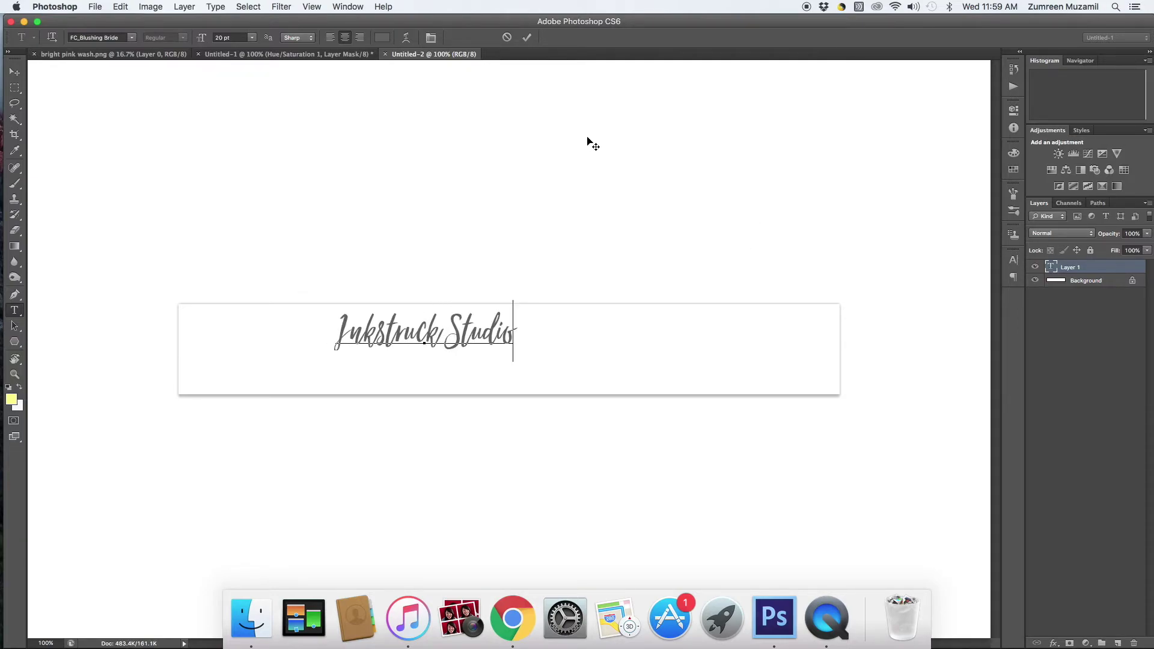
click(527, 38)
key(v)
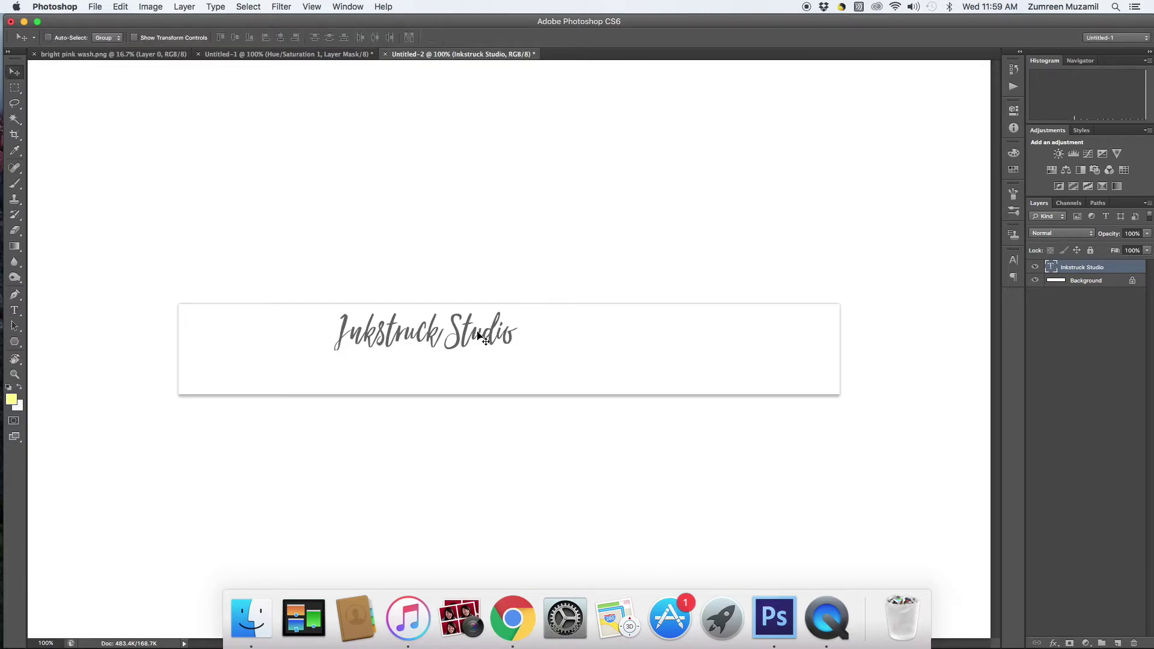
drag(479, 334, 564, 351)
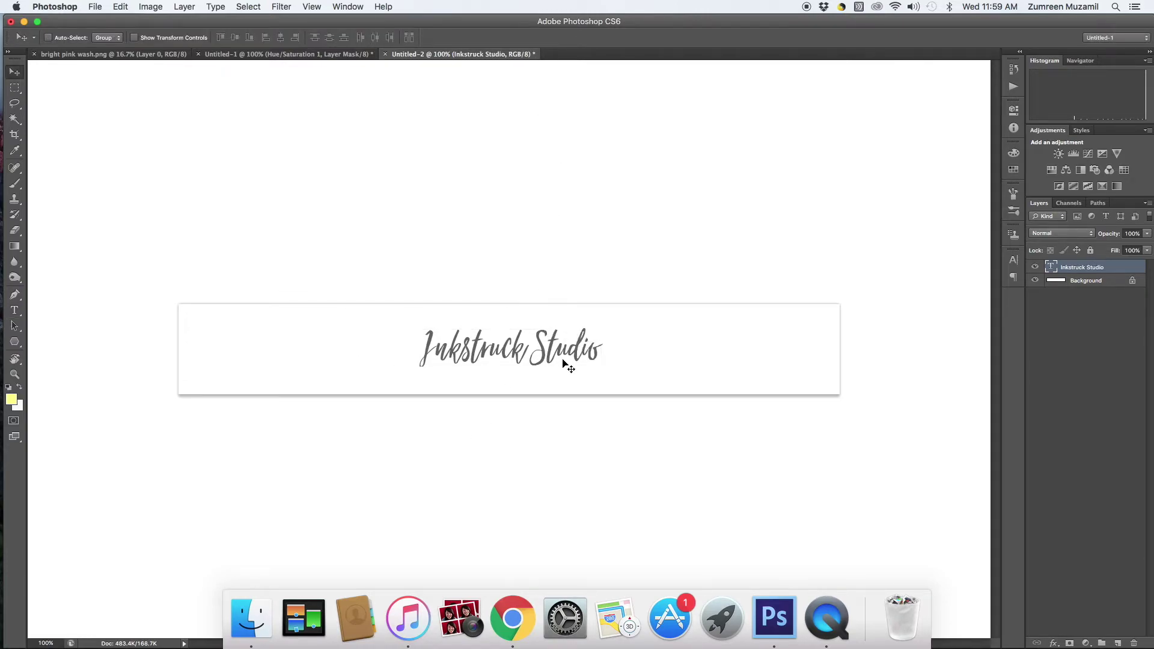
Drag the bright pink wash image into Untitled-2 as Layer 1.
click(118, 54)
drag(618, 373, 478, 328)
key(super+minus)
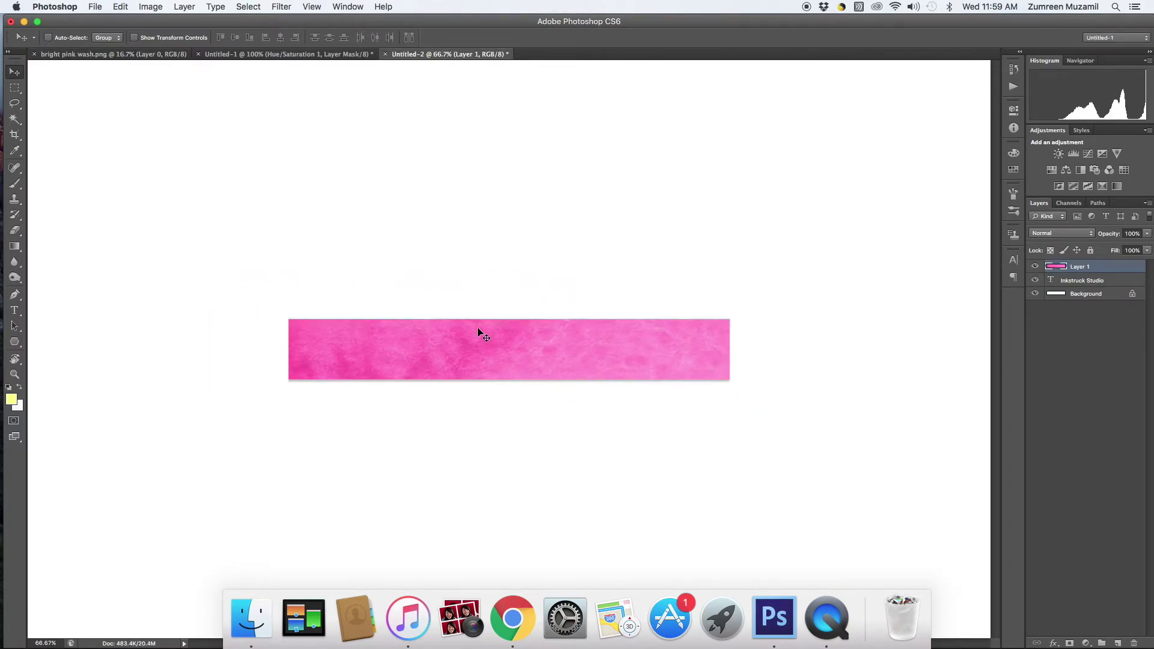
Scale Layer 1's pink wash down to about 17.5% over the header's centre.
key(super+minus)
click(134, 37)
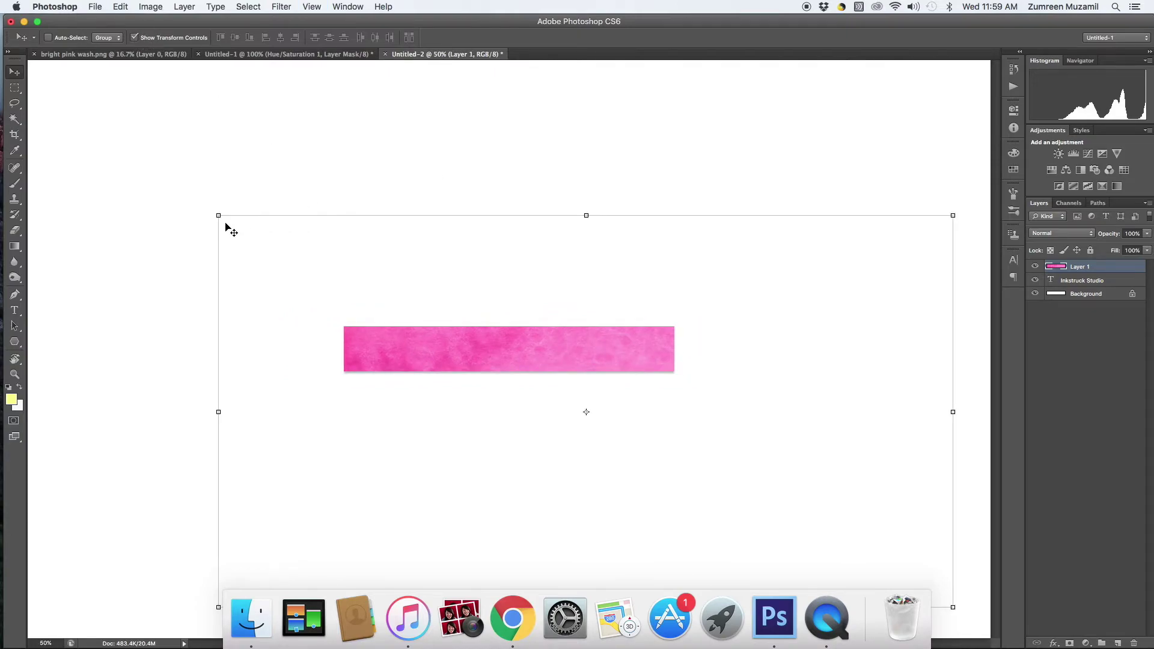
drag(219, 216, 574, 405)
drag(597, 497, 422, 331)
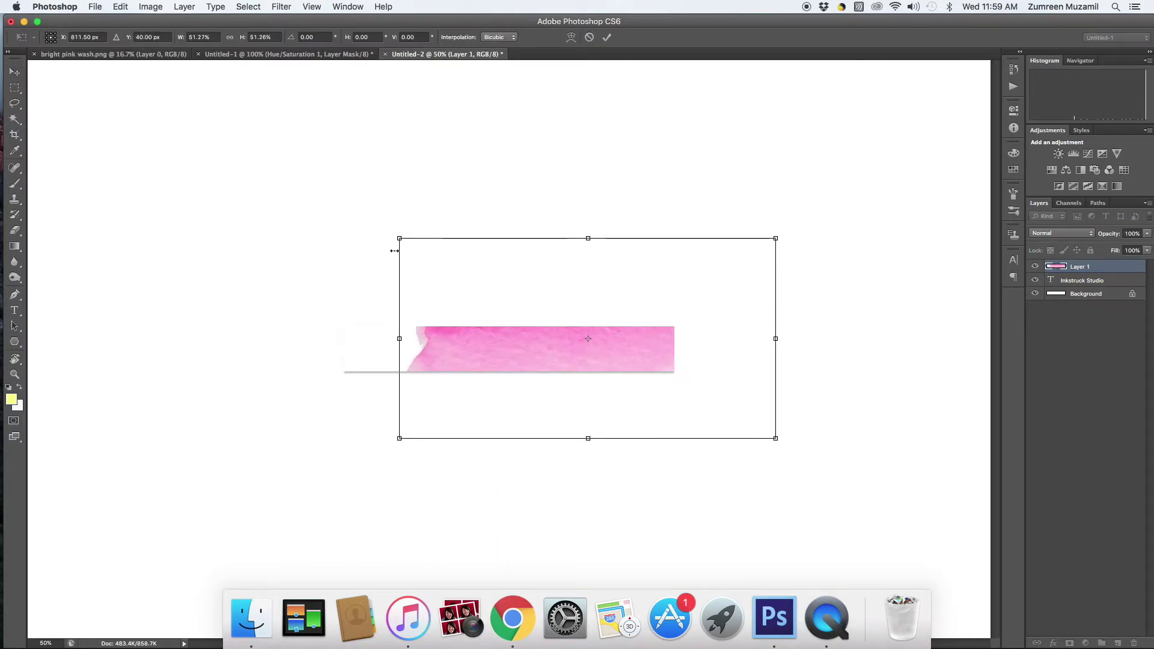
drag(394, 251, 531, 339)
drag(568, 400, 456, 378)
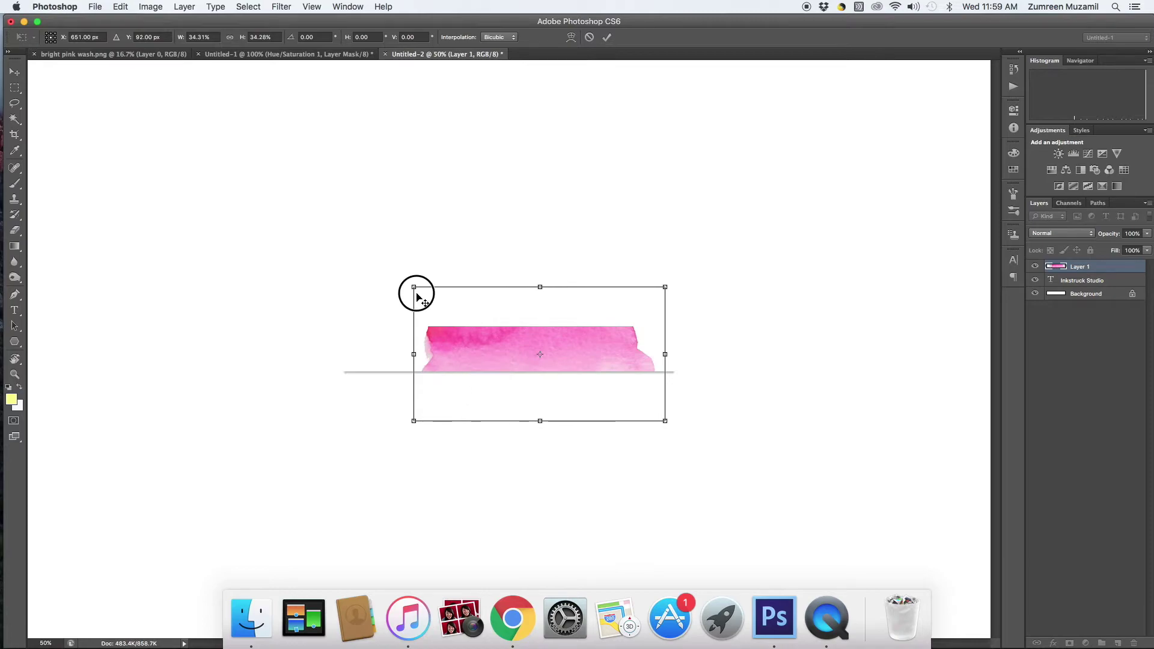
drag(414, 287, 494, 363)
drag(591, 395, 551, 355)
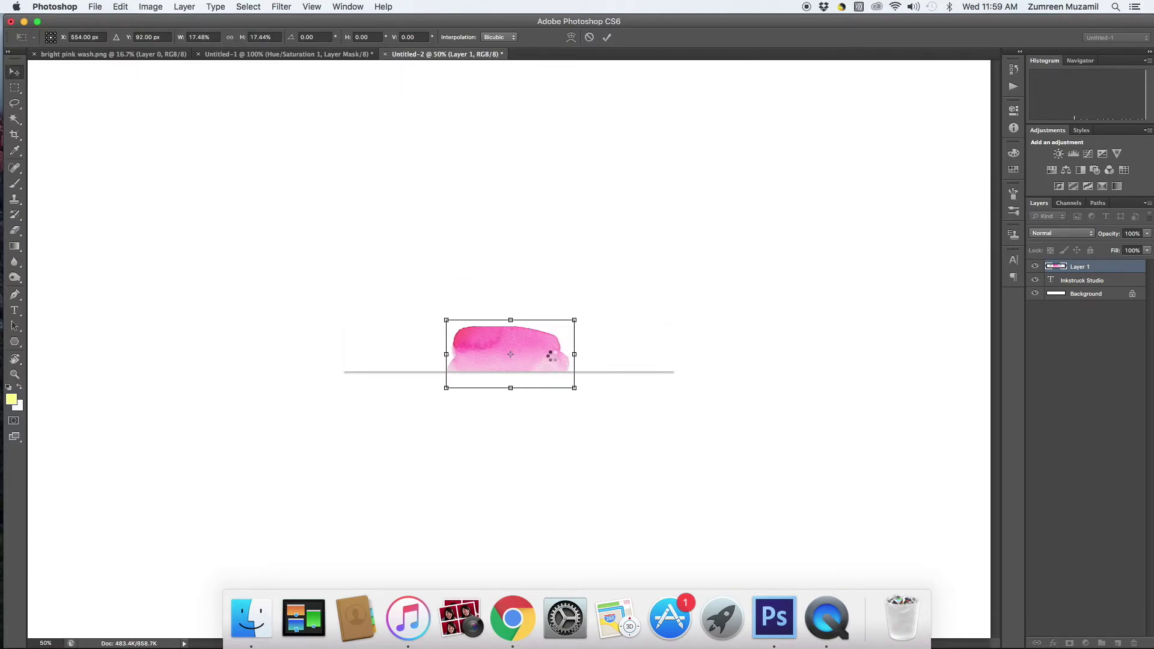
key(Return)
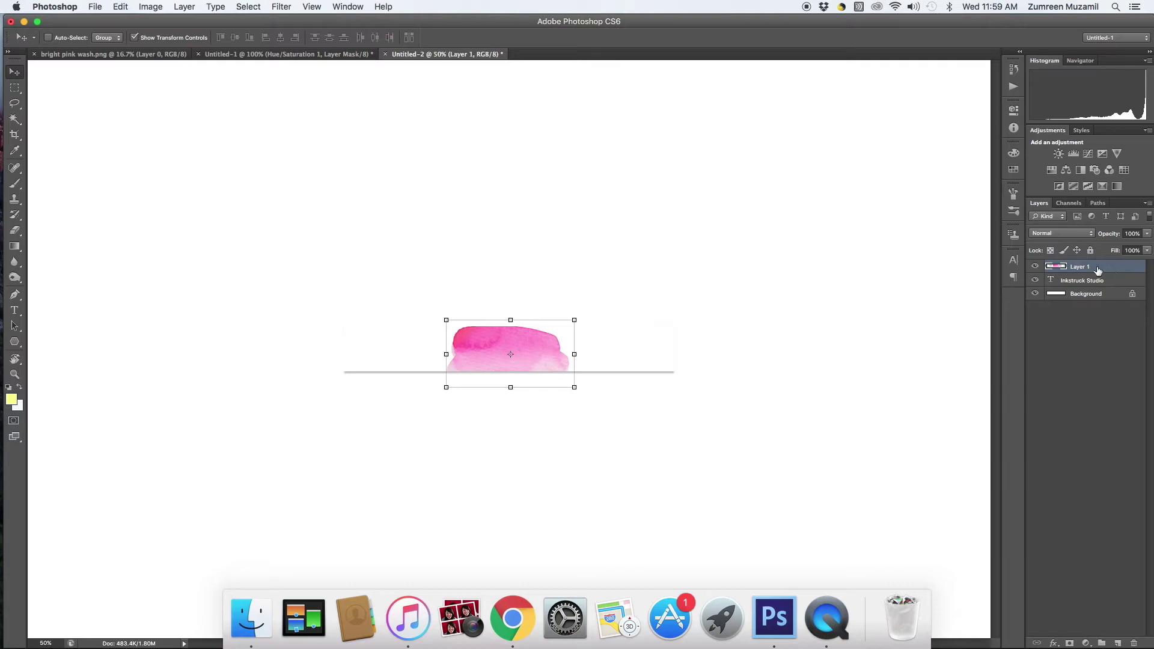
Move the pink wash below the Inkstruck Studio text layer and recolour the text white.
click(1102, 270)
drag(1102, 269, 1099, 288)
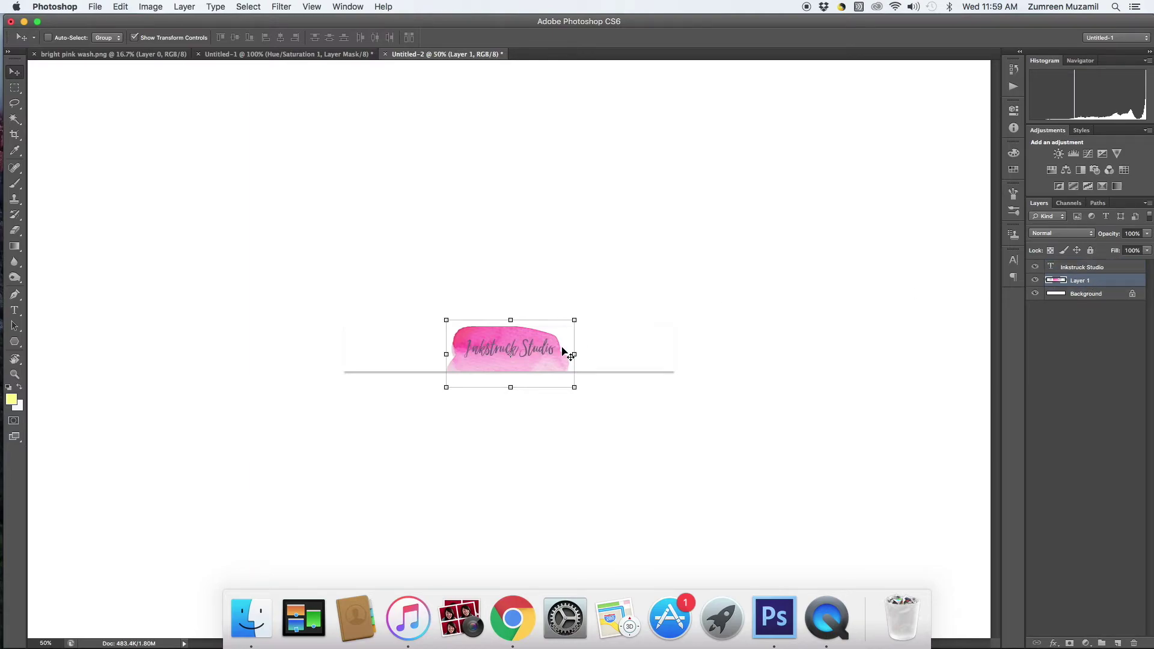
key(t)
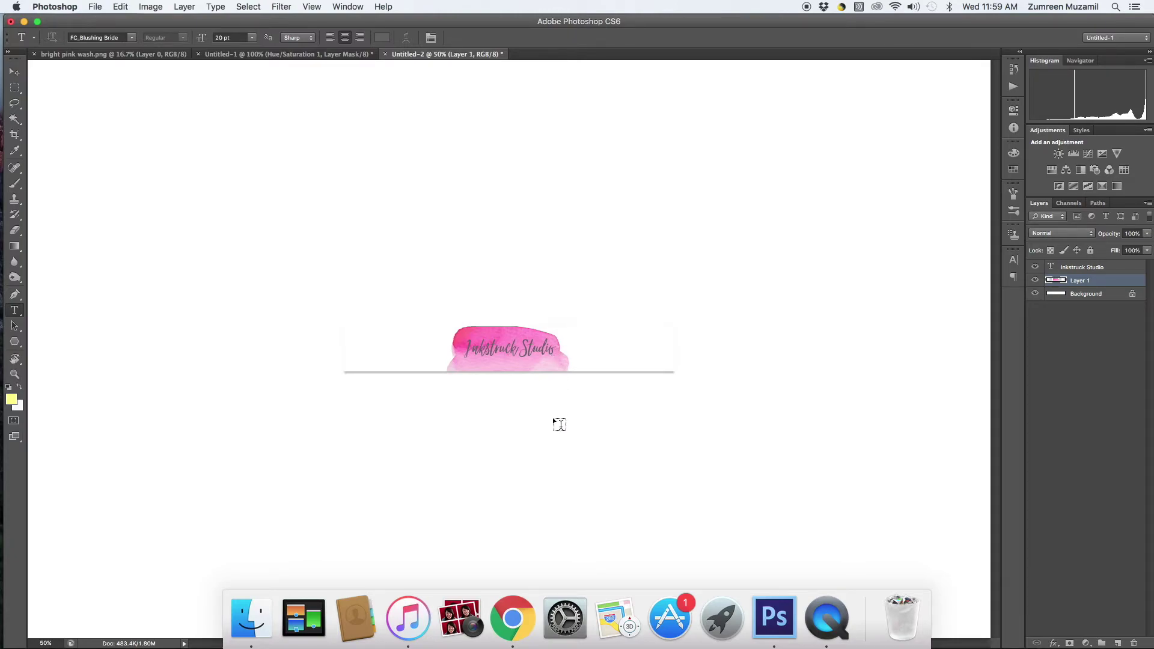
click(522, 352)
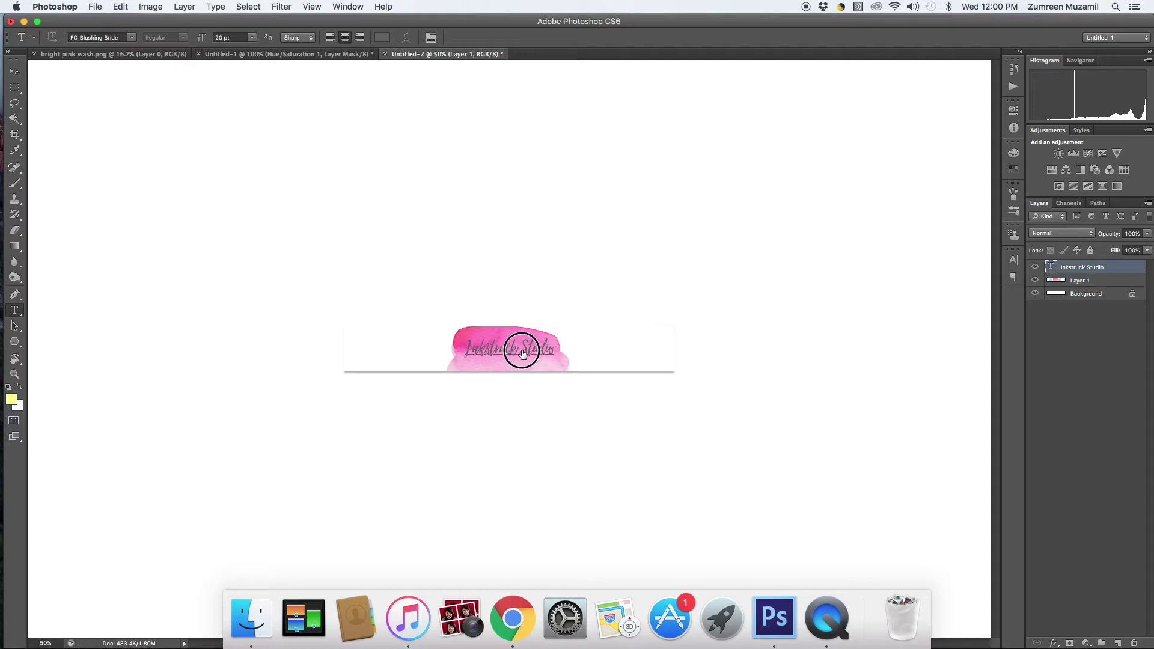
key(super+a)
click(382, 37)
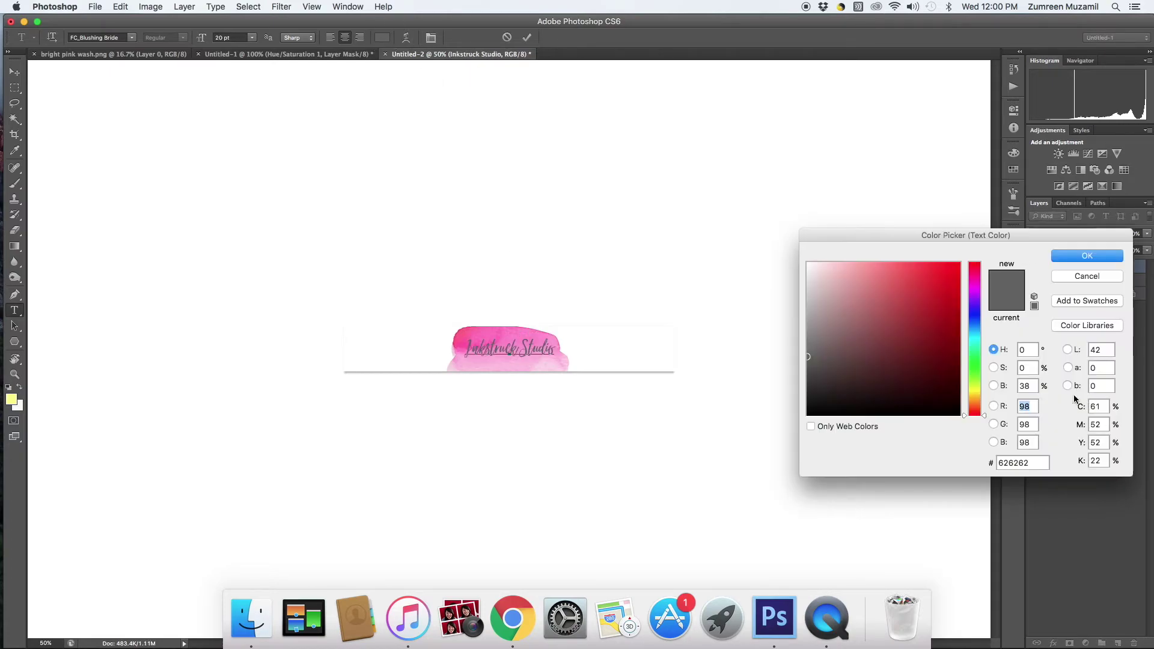
click(770, 245)
click(1063, 256)
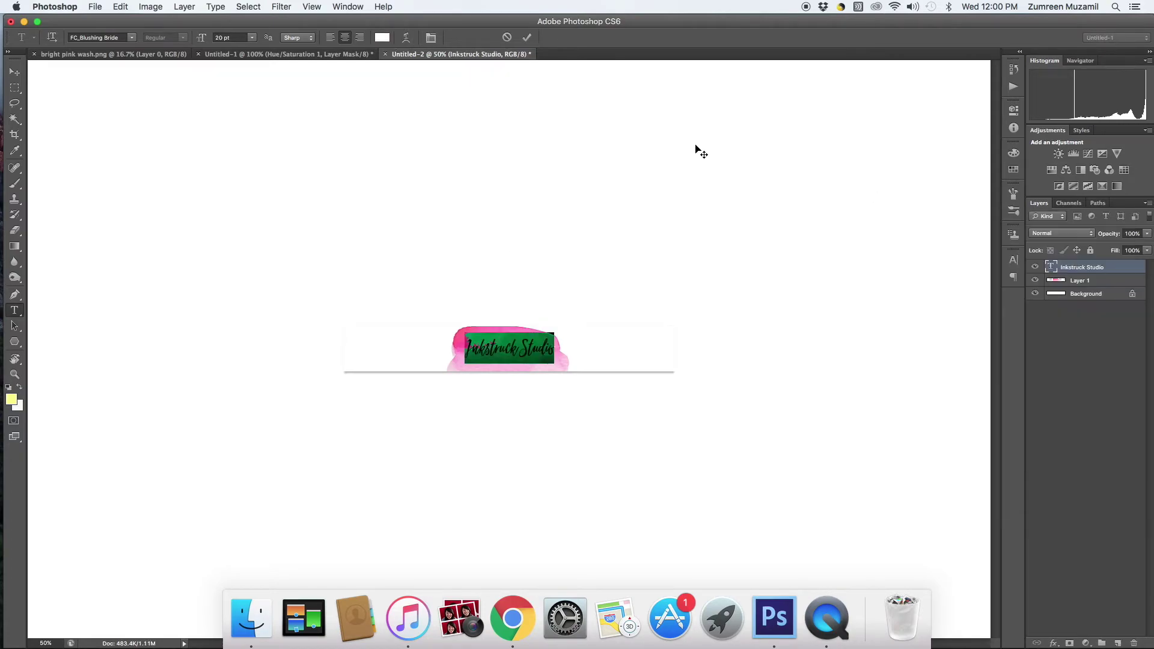
click(526, 37)
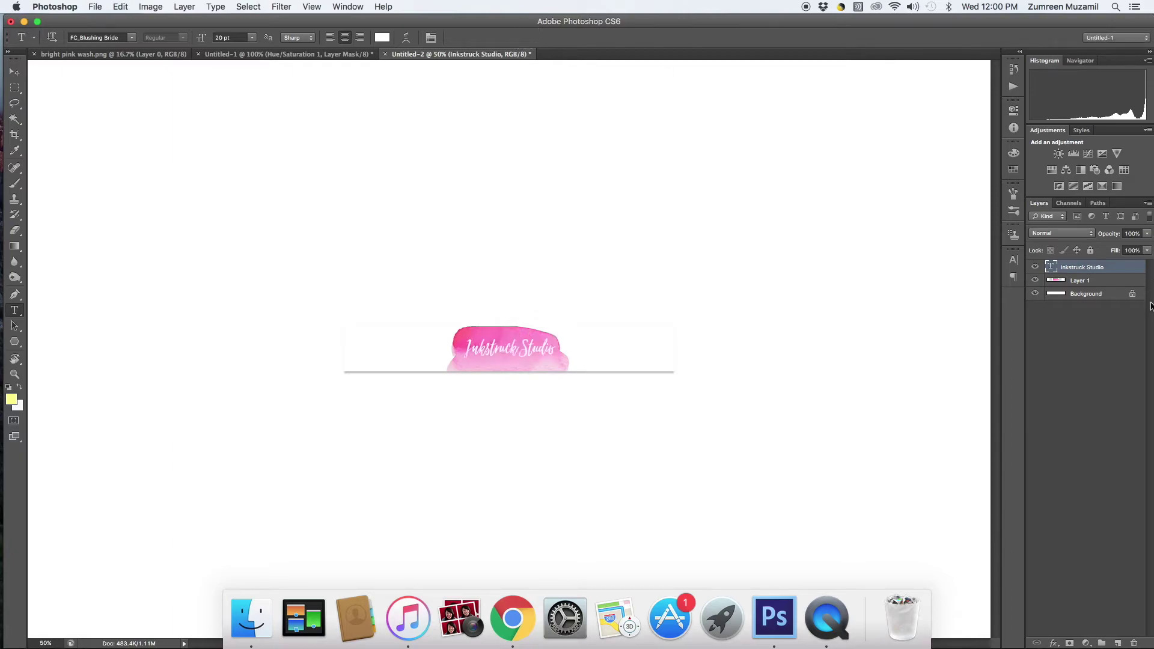
click(1092, 280)
Transform the pink wash into a wide, flat banner snug behind the title, viewed at 100%.
key(v)
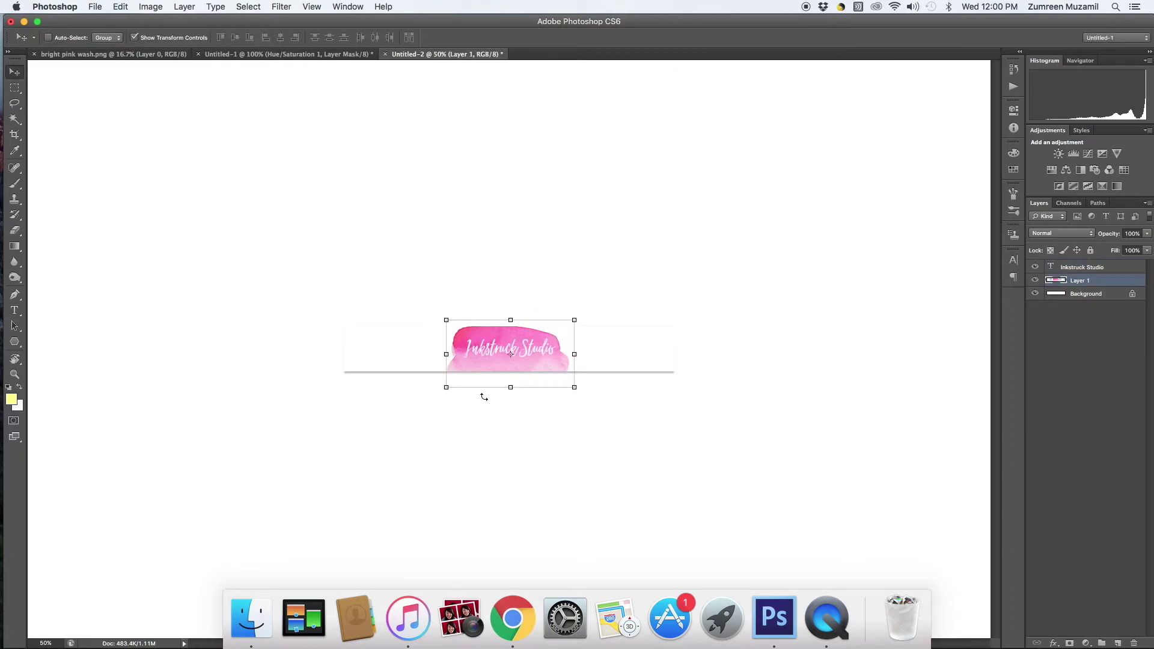
drag(445, 354, 419, 354)
drag(574, 353, 598, 355)
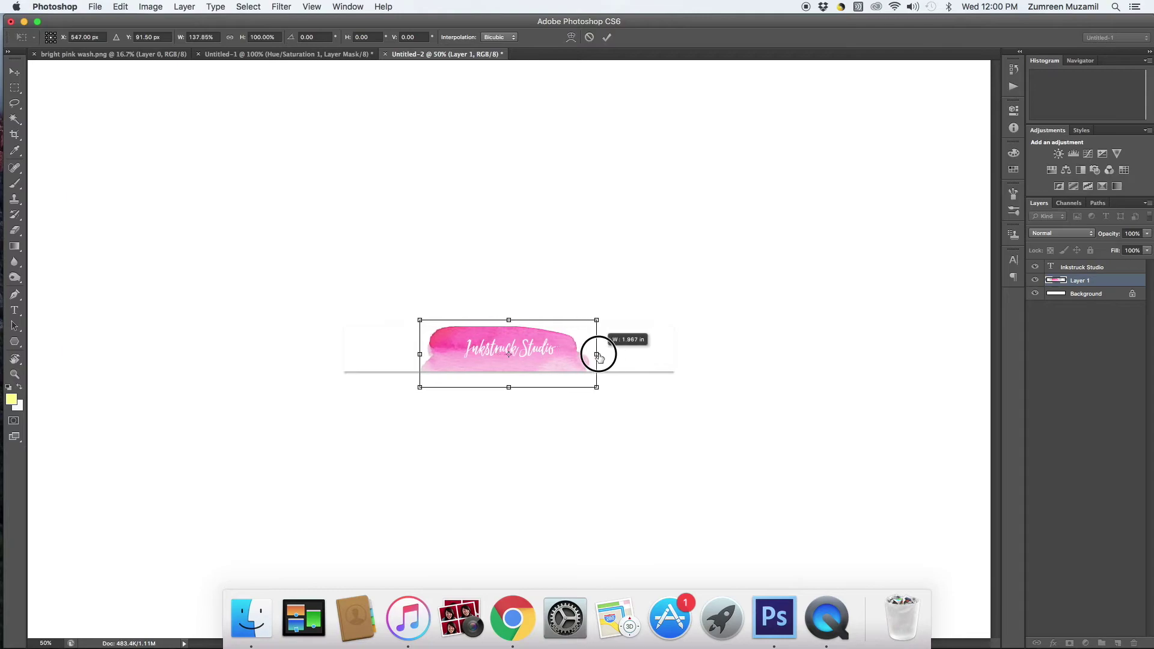
drag(420, 330, 427, 335)
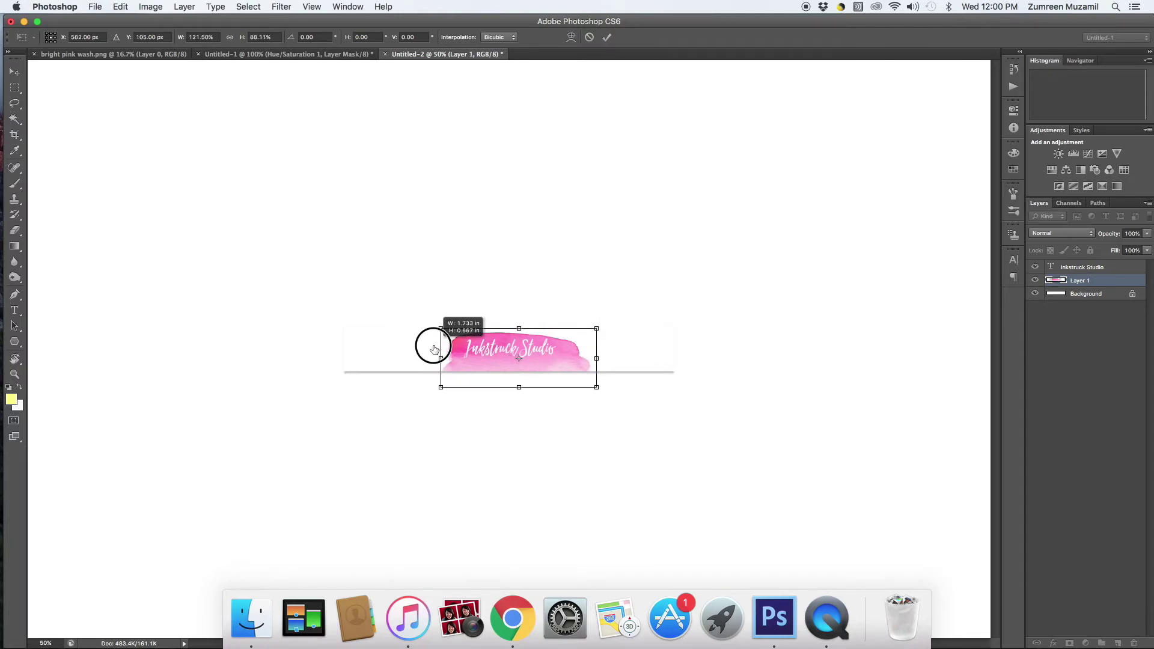
drag(434, 350, 433, 355)
drag(546, 348, 544, 346)
drag(595, 386, 559, 353)
mouse_move(504, 324)
mouse_down()
mouse_move(507, 336)
mouse_move(550, 343)
mouse_up()
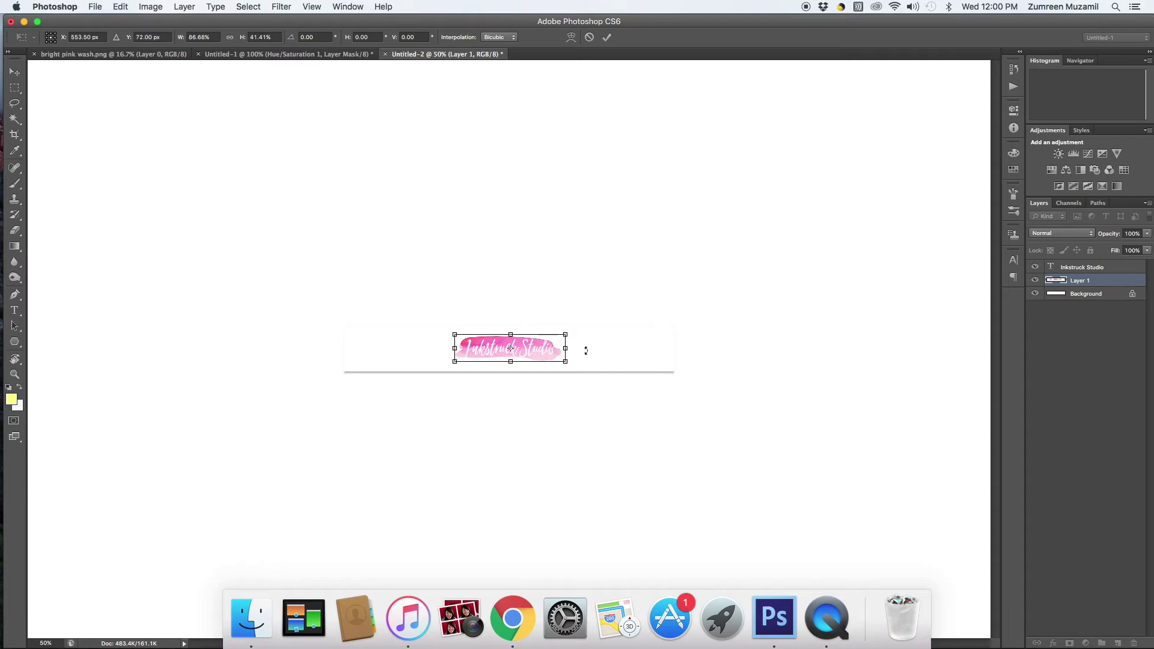
key(Return)
key(super+1)
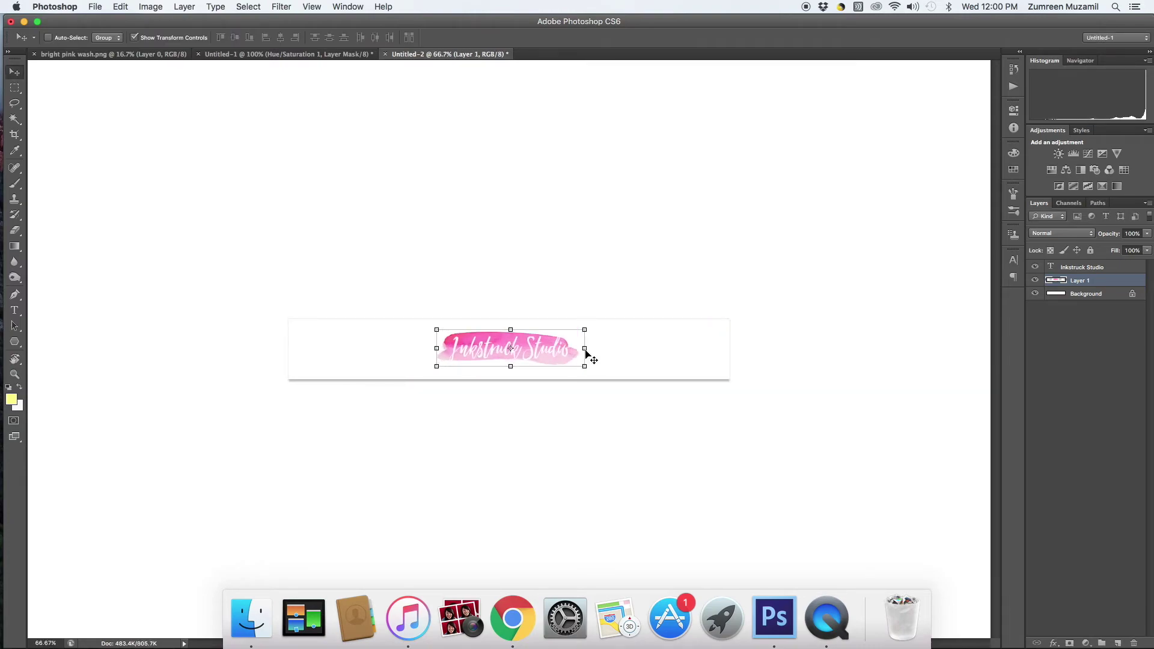
click(178, 37)
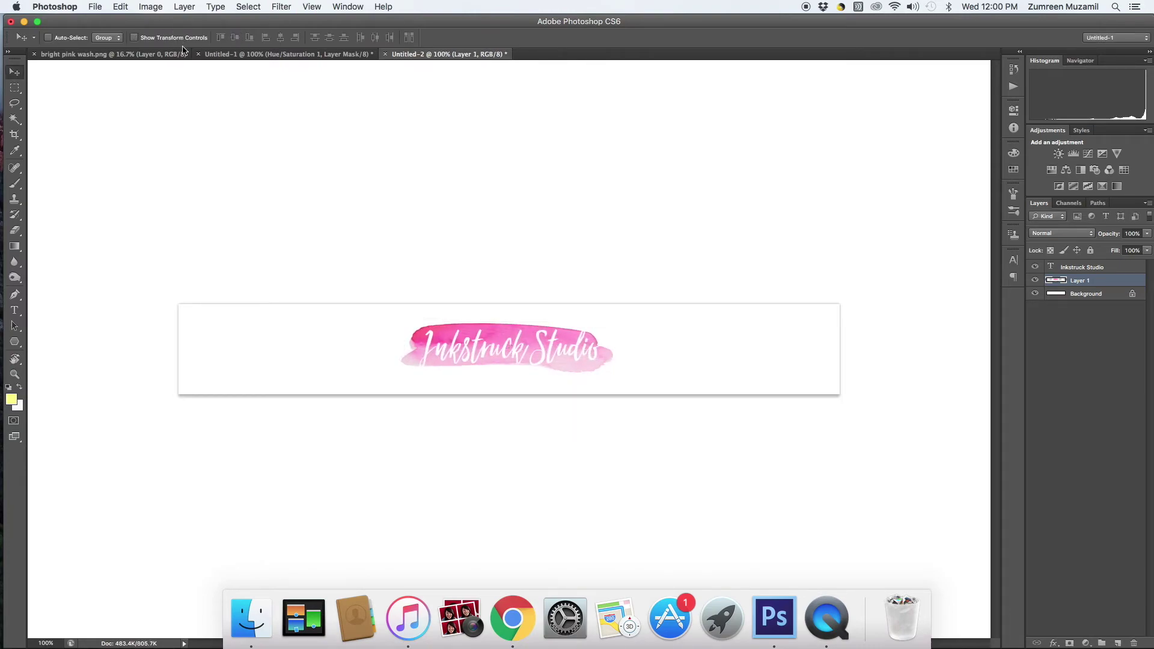
Lower the pink wash layer's opacity to about 63%.
click(1146, 233)
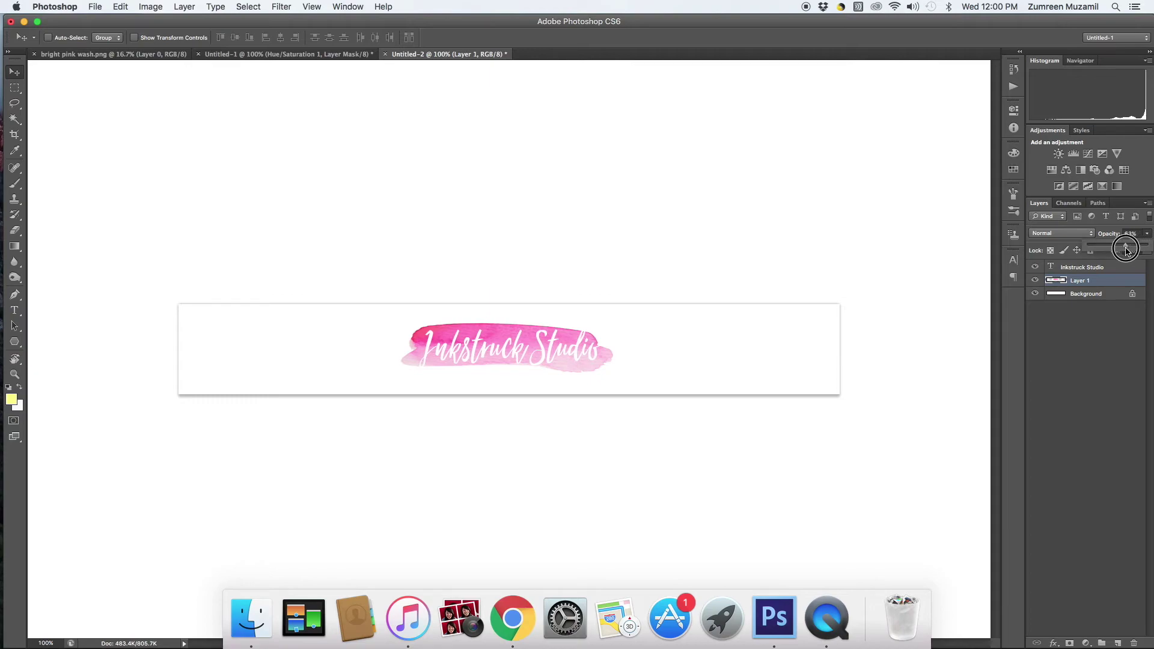
drag(1146, 245, 1126, 251)
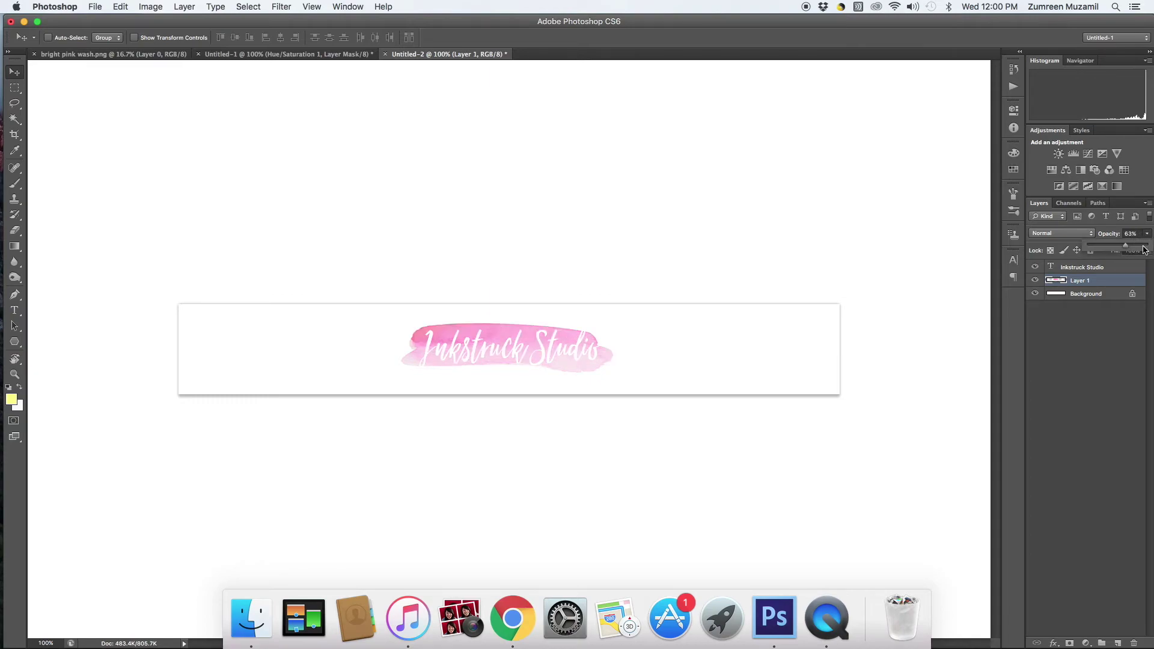
click(1126, 250)
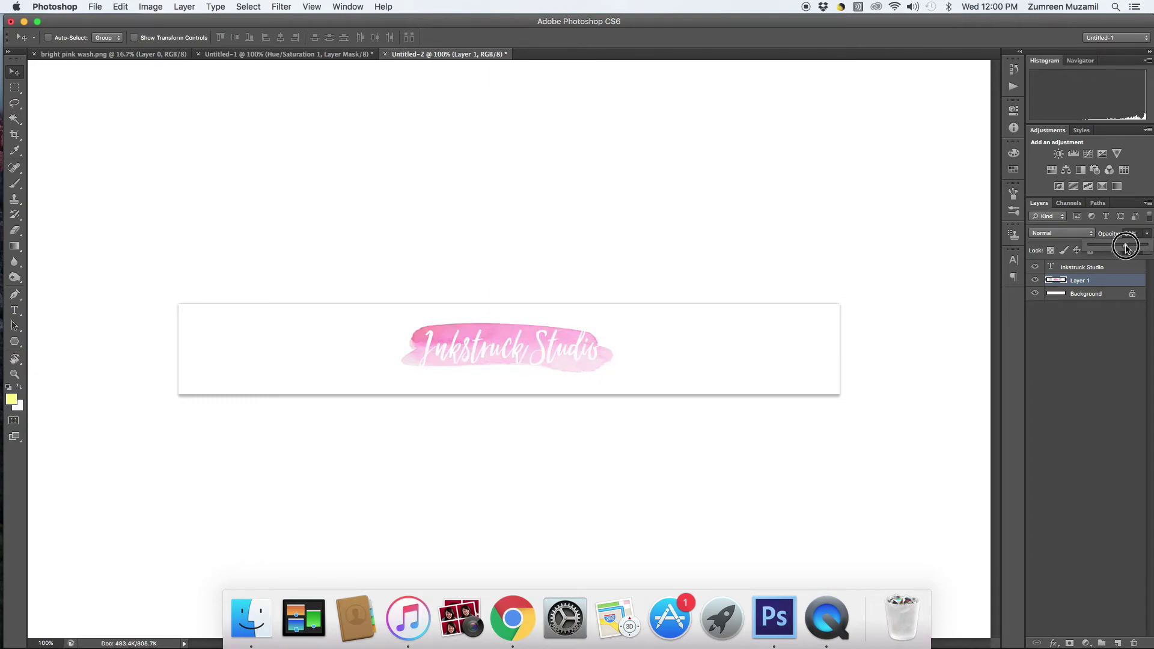
Recolour the Inkstruck Studio text to dark grey 313131.
click(1097, 268)
double_click(1050, 267)
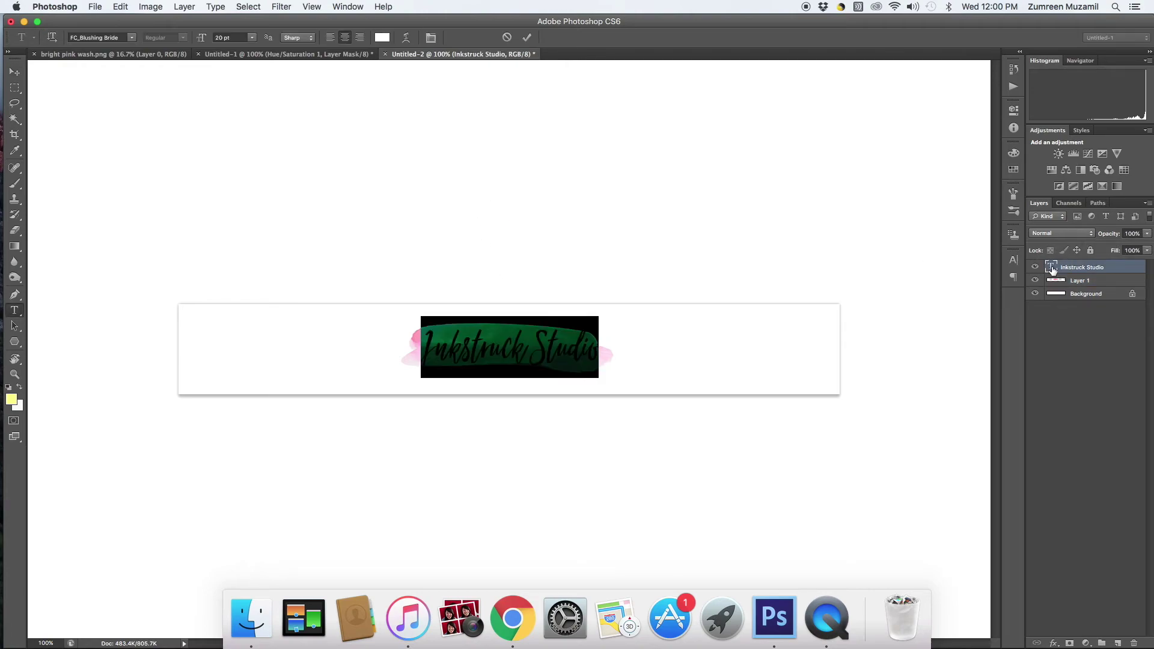
click(381, 38)
drag(817, 334, 787, 334)
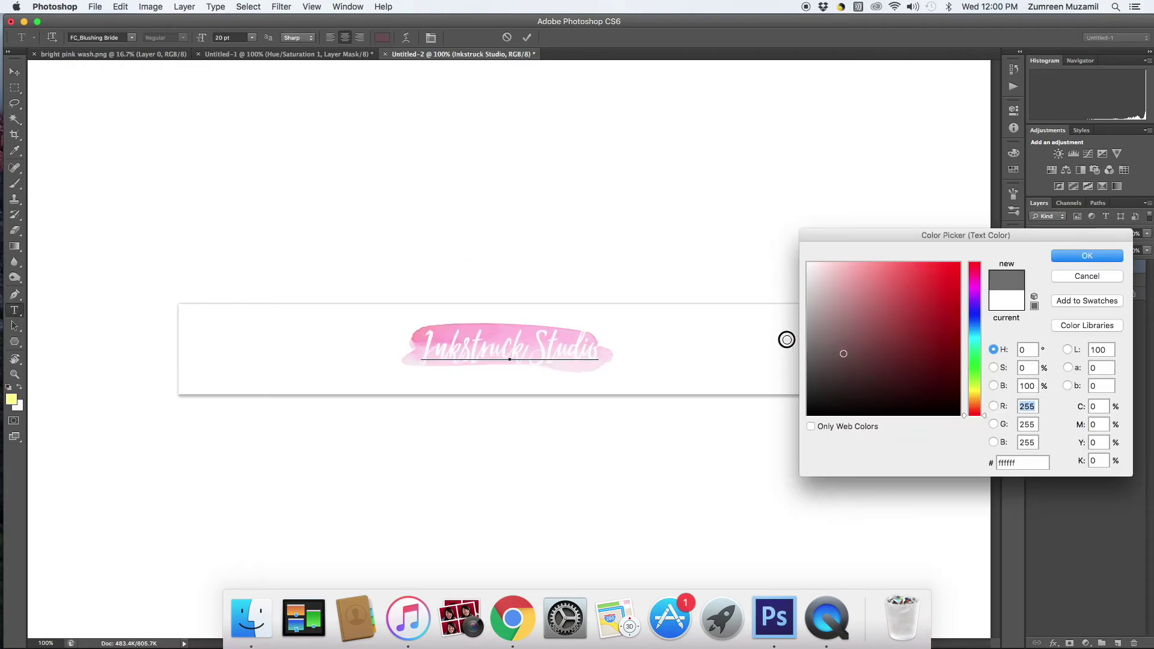
drag(810, 270, 808, 385)
click(1064, 261)
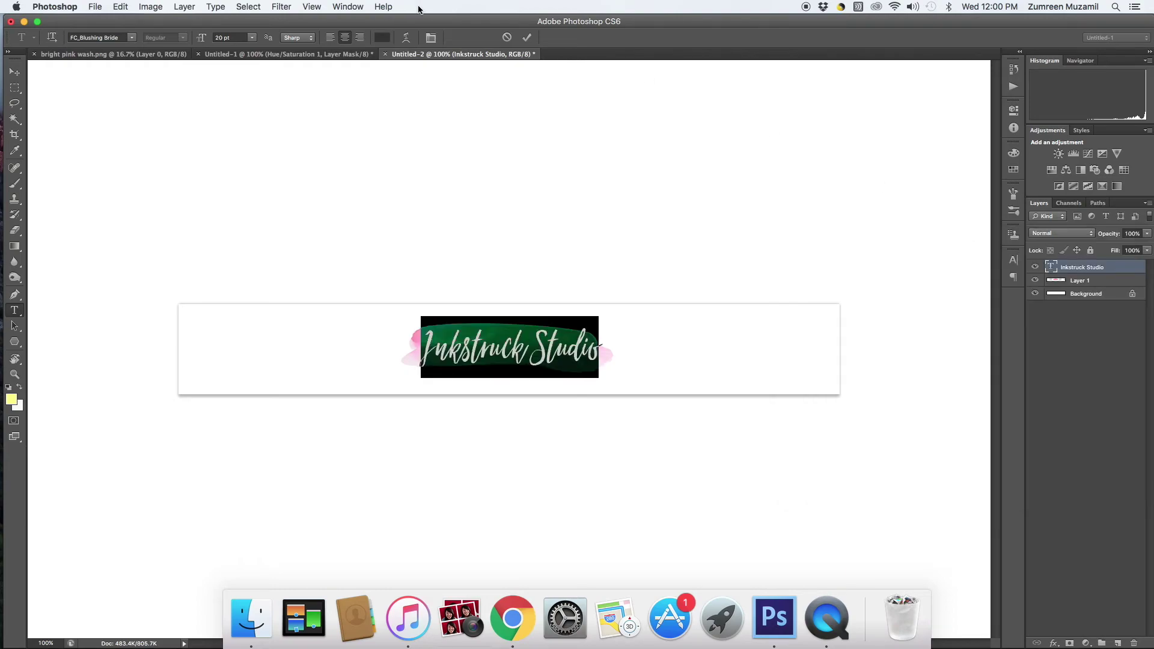
click(526, 37)
key(v)
Set the pink wash layer's opacity to about 61%.
click(1095, 284)
click(1147, 233)
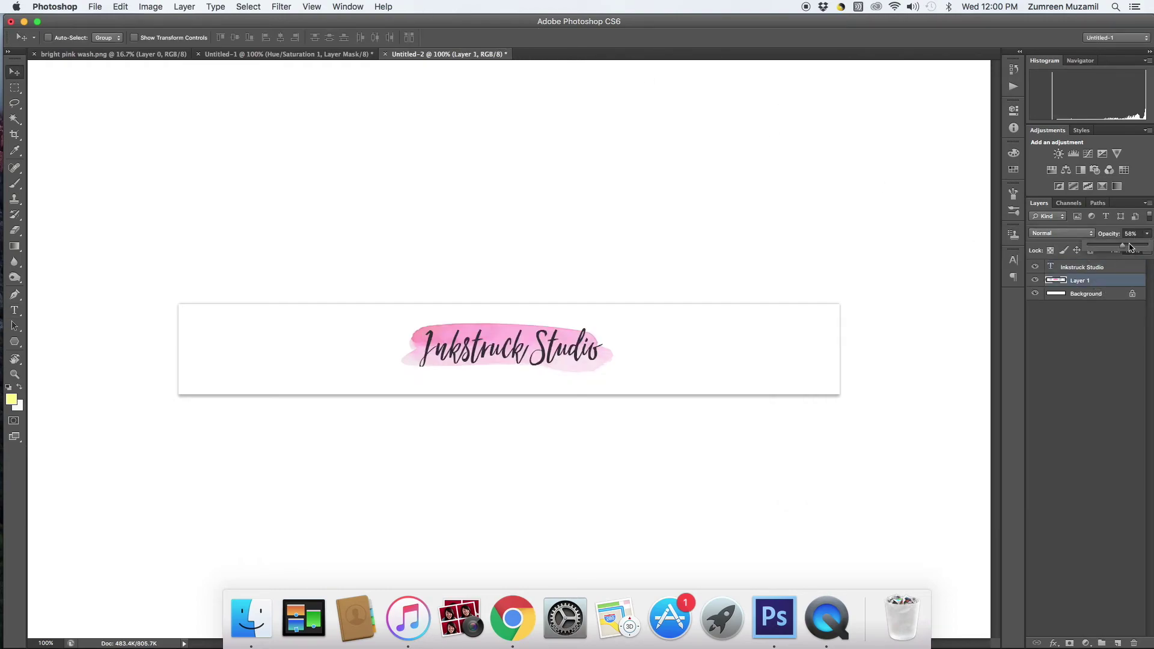
drag(1144, 245, 1126, 249)
click(1109, 367)
Add a Hue/Saturation adjustment layer with Hue set to +25 above the wash.
click(1109, 366)
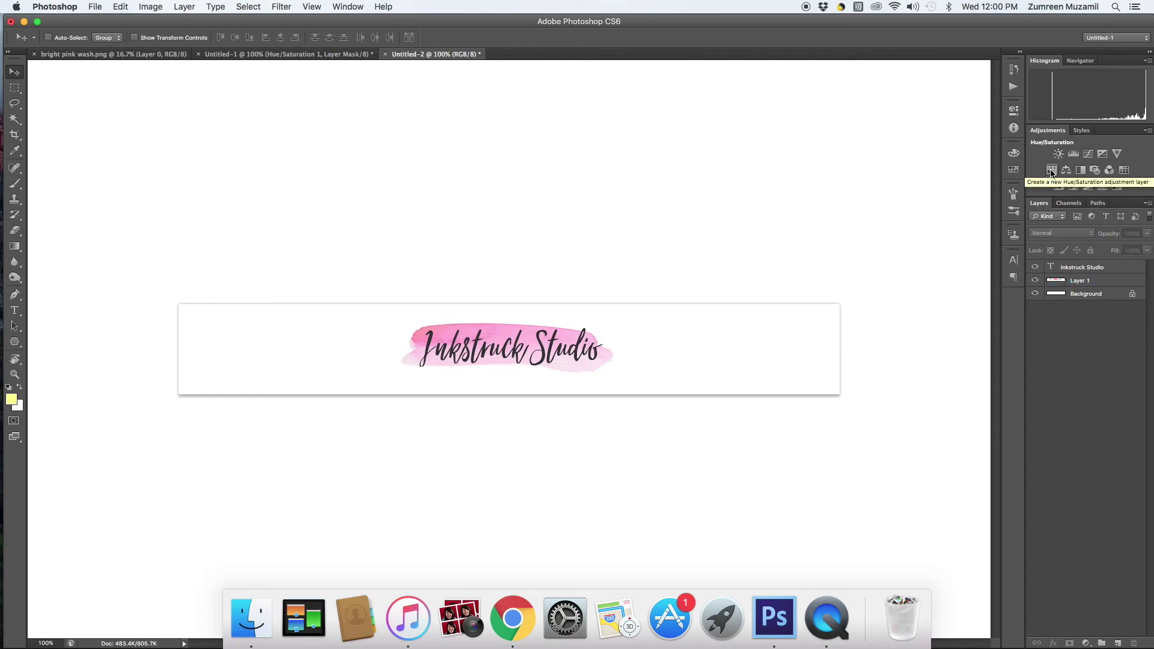
click(1051, 171)
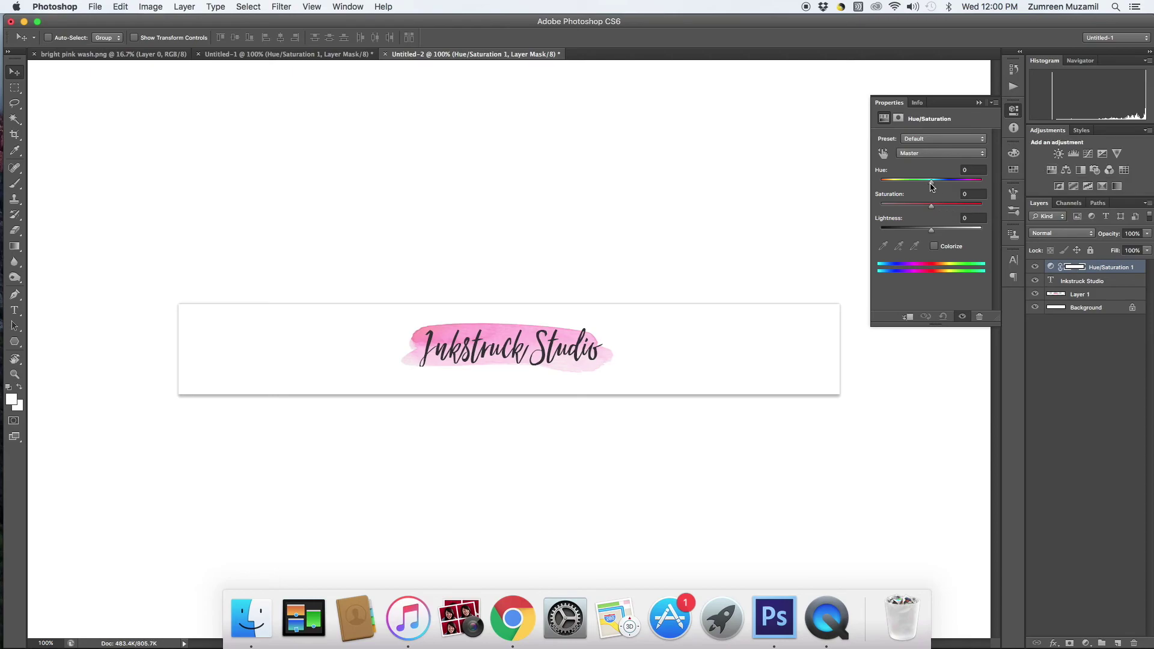
mouse_move(931, 182)
mouse_down()
mouse_move(908, 184)
mouse_move(944, 190)
mouse_up()
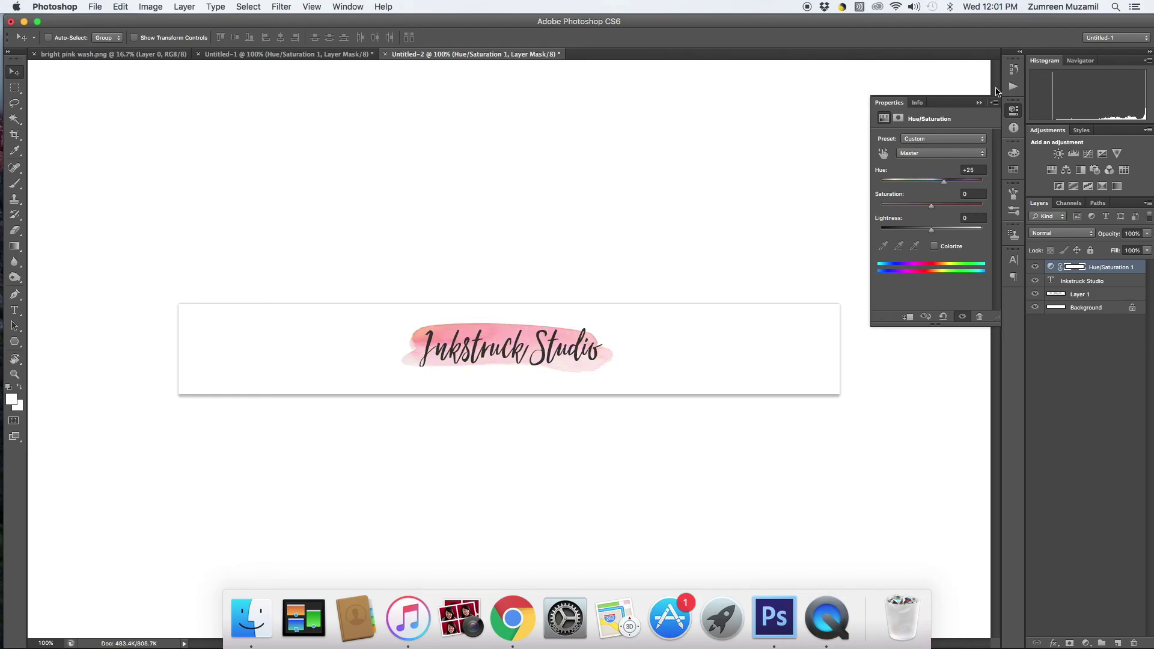
click(979, 102)
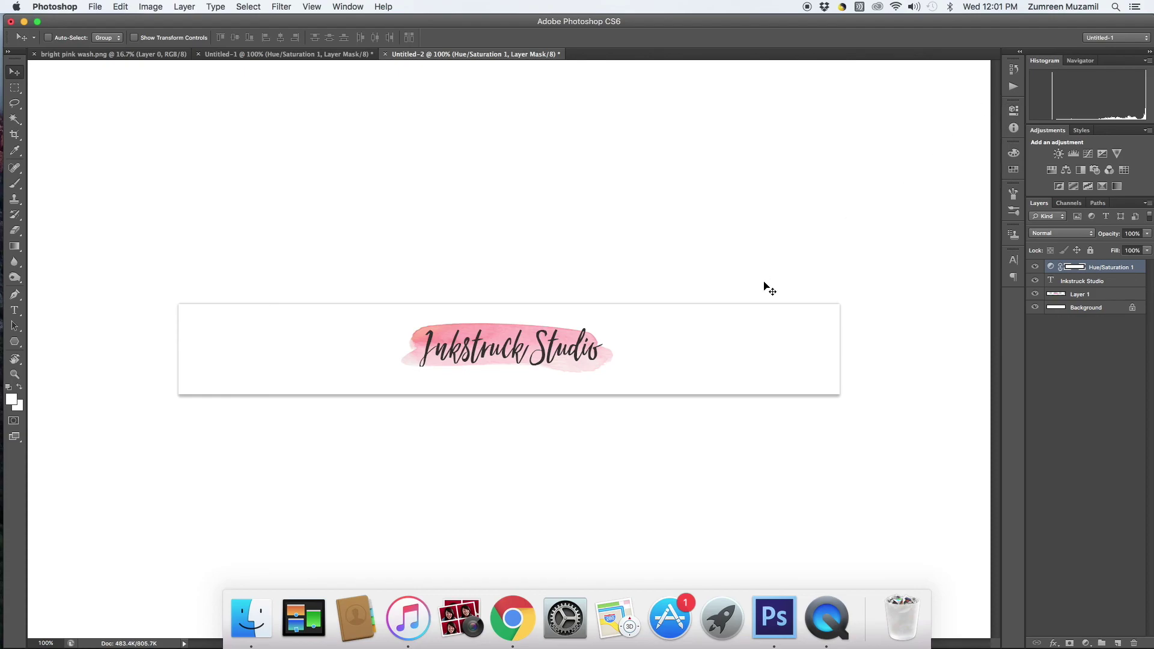